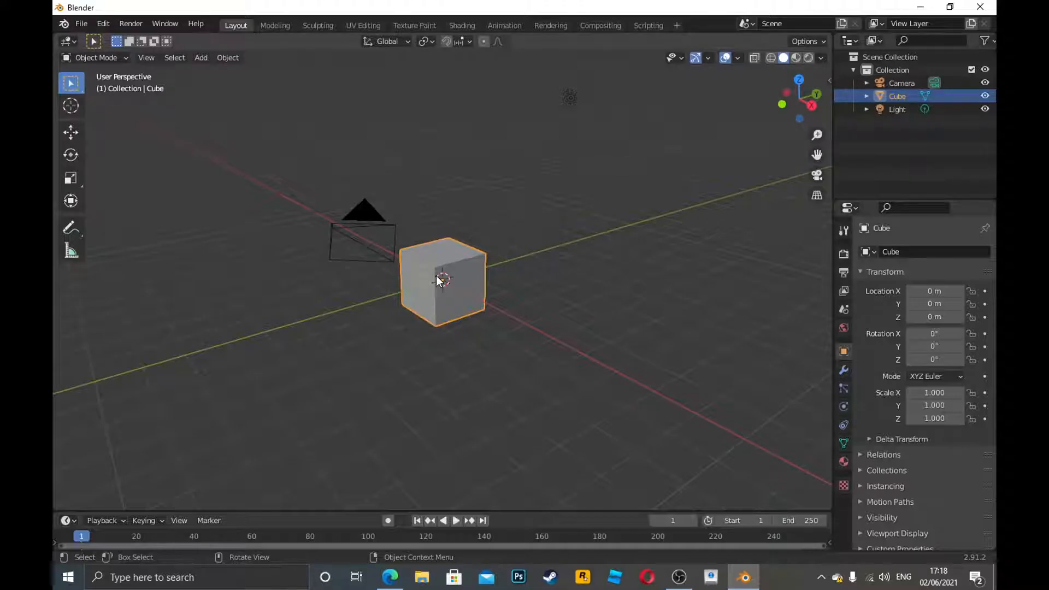
Delete the default cube and add a cylinder mesh in its place.
{"action": "key", "text": "x"}
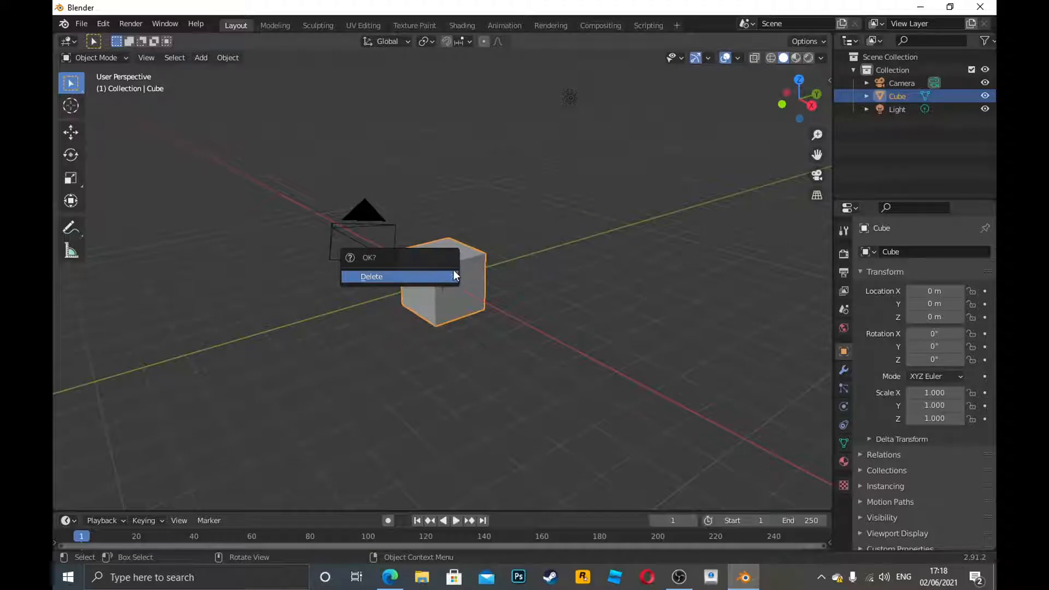
{"action": "left_click", "coordinate": [450, 277]}
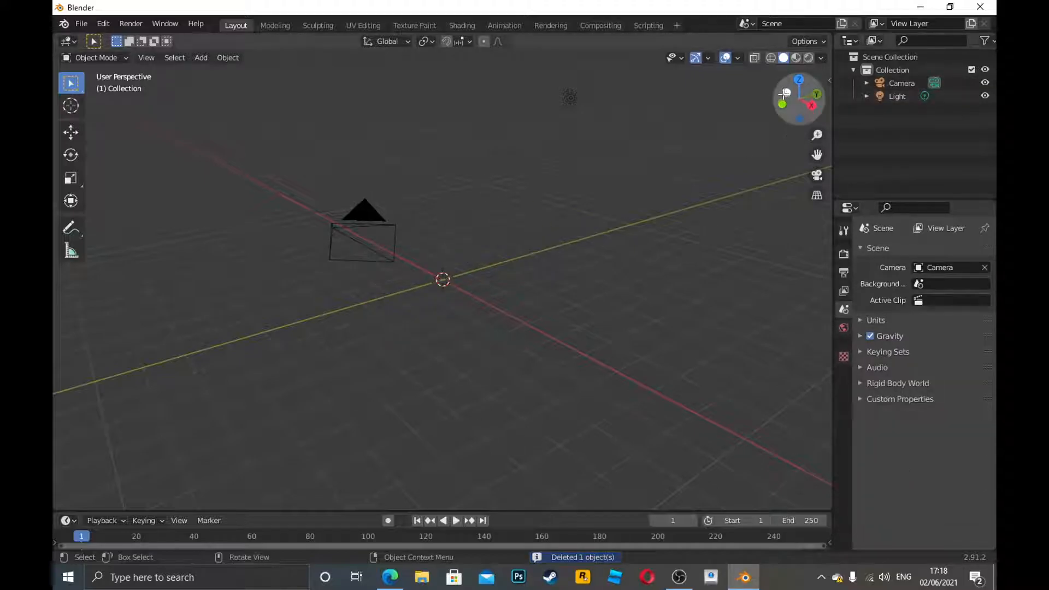
{"action": "left_click", "coordinate": [219, 60]}
{"action": "mouse_move", "coordinate": [241, 72]}
{"action": "mouse_move", "coordinate": [201, 58]}
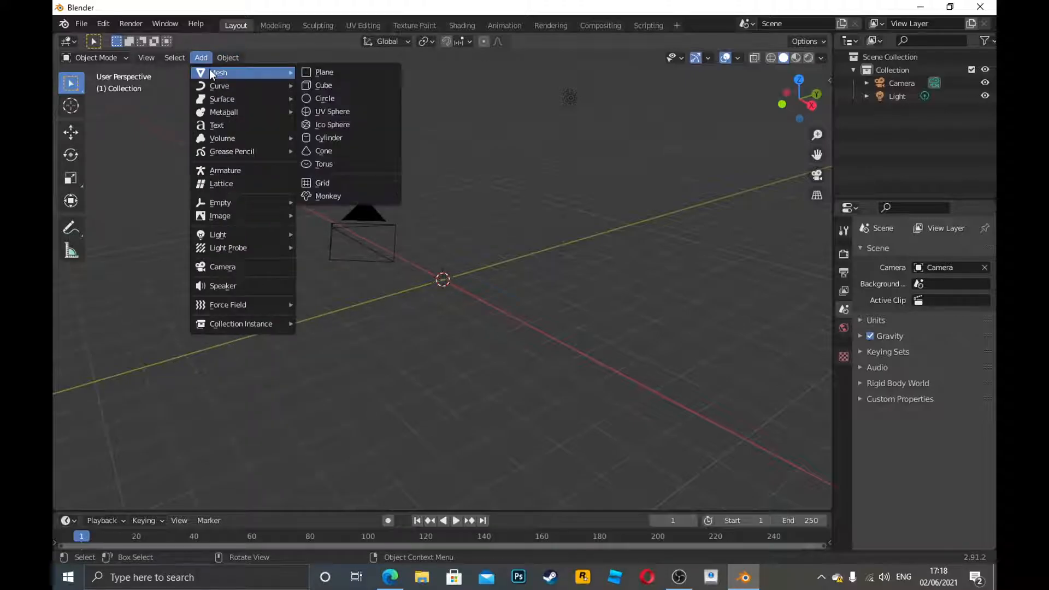
{"action": "left_click", "coordinate": [344, 139]}
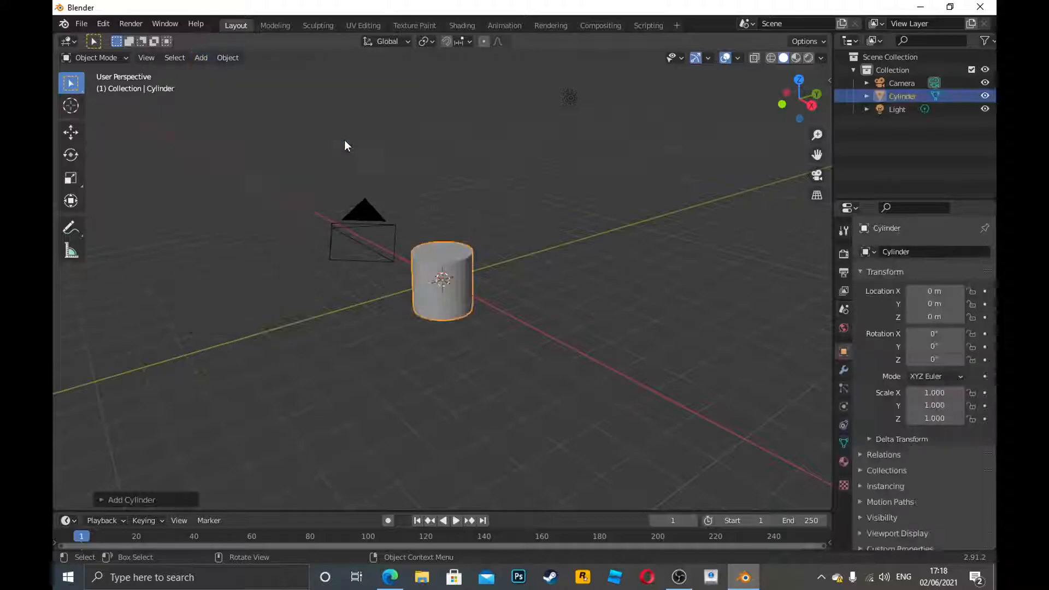
Set the new cylinder's vertices to 8.
{"action": "left_click", "coordinate": [123, 498]}
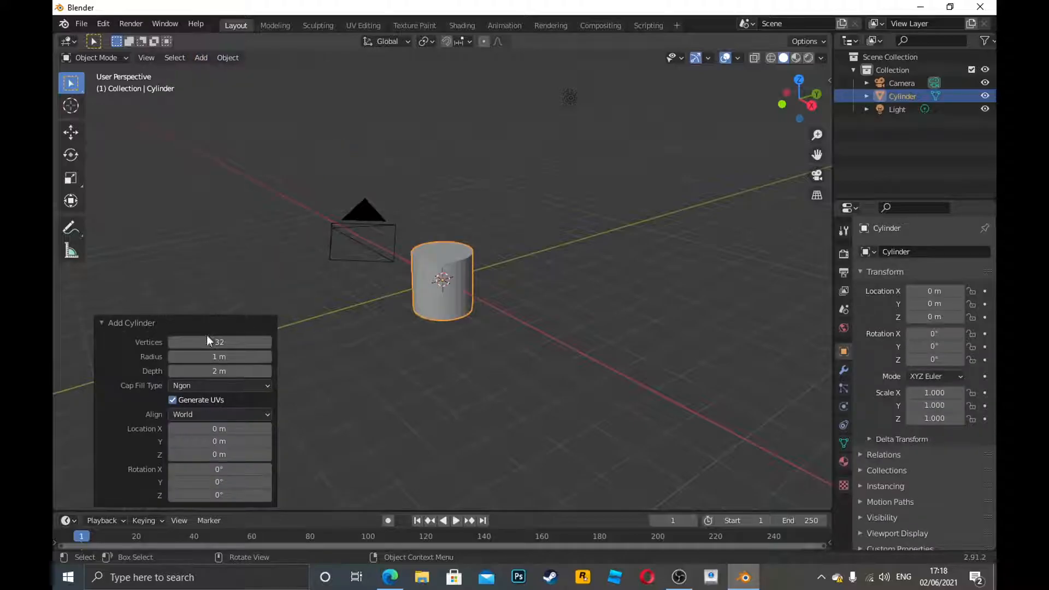
{"action": "left_click", "coordinate": [226, 342]}
{"action": "key", "text": "BackSpace"}
{"action": "type", "text": "8"}
{"action": "key", "text": "Return"}
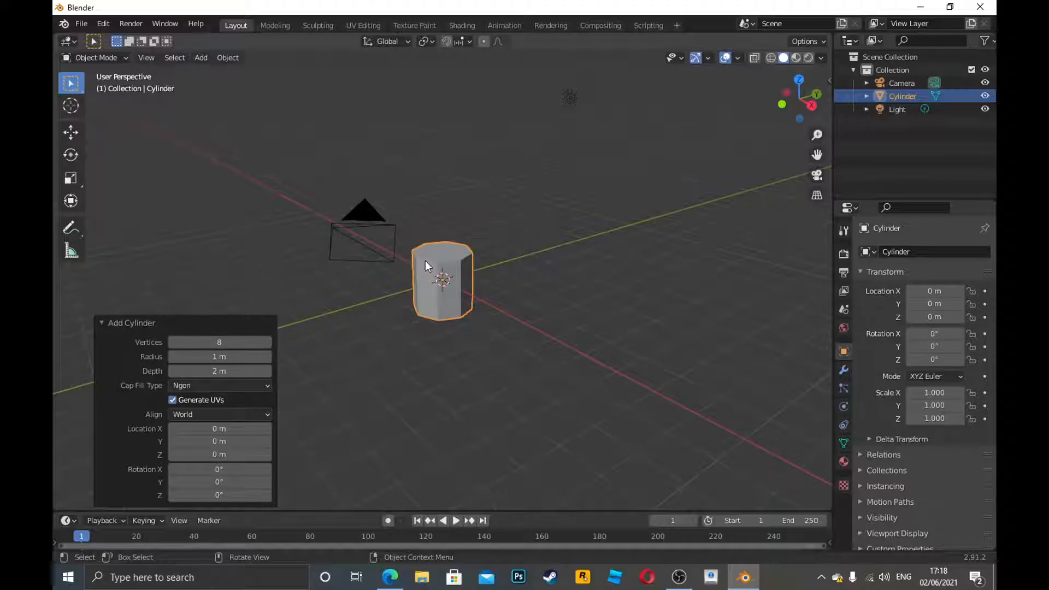
Put the eight-sided cylinder into Edit Mode with face selection active.
{"action": "scroll", "coordinate": [429, 260], "scroll_direction": "up", "scroll_amount": 2}
{"action": "scroll", "coordinate": [432, 260], "scroll_direction": "up", "scroll_amount": 2}
{"action": "left_click_drag", "start_coordinate": [783, 103], "coordinate": [792, 112]}
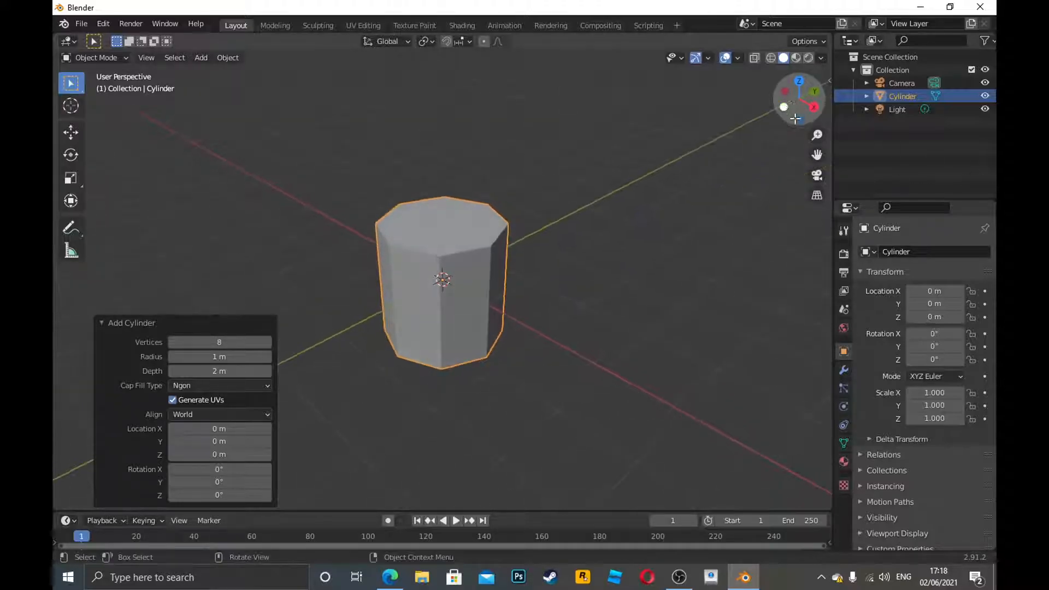
{"action": "scroll", "coordinate": [601, 172], "scroll_direction": "down", "scroll_amount": 3}
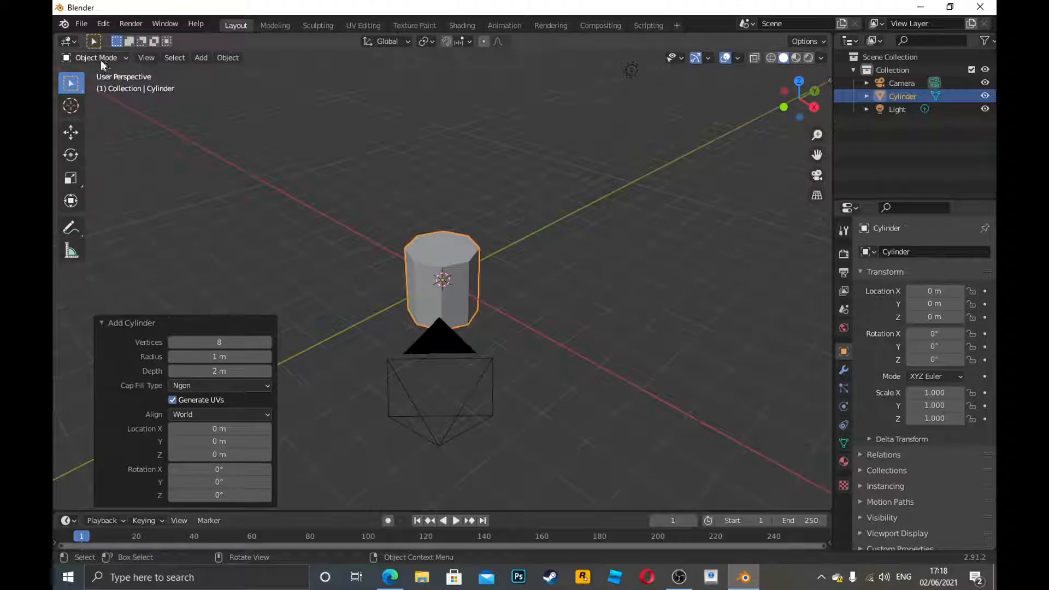
{"action": "left_click", "coordinate": [115, 58]}
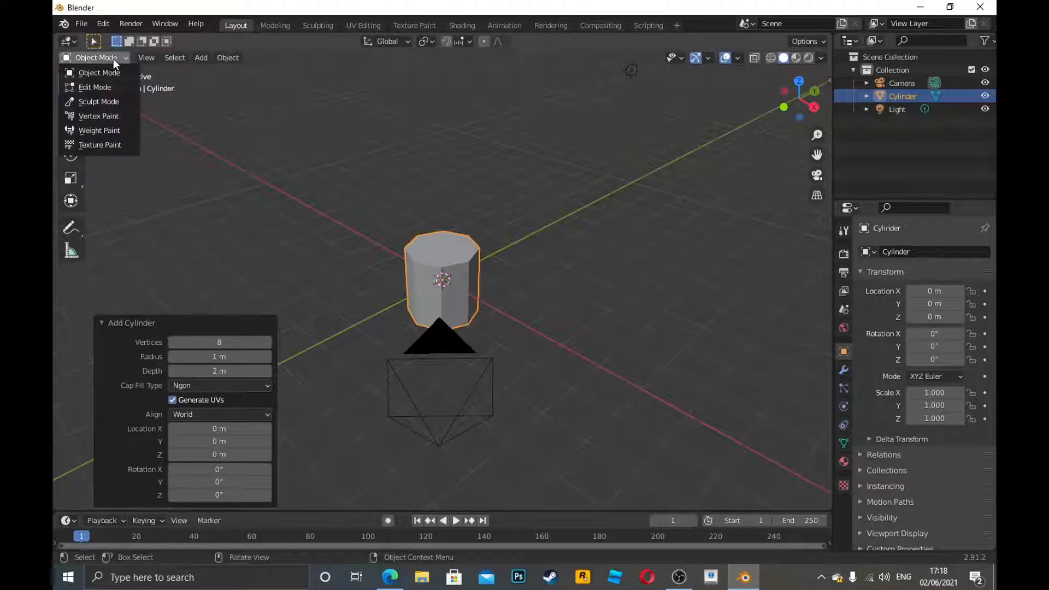
{"action": "left_click", "coordinate": [102, 92]}
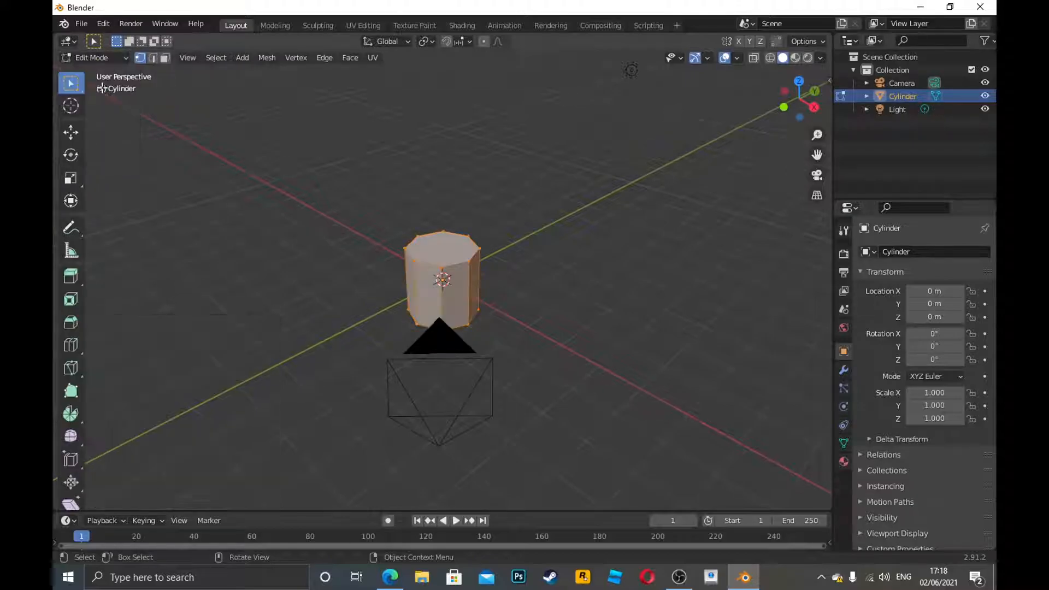
{"action": "left_click", "coordinate": [164, 58]}
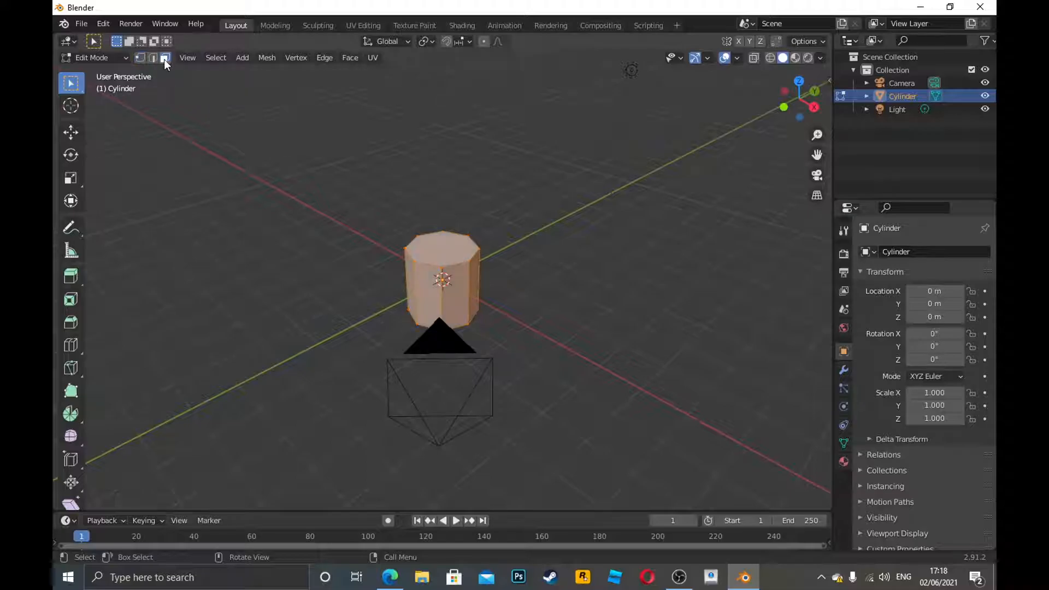
Move the cylinder's top face up along Z by about 9.7 m to form a tall column.
{"action": "left_click", "coordinate": [74, 133]}
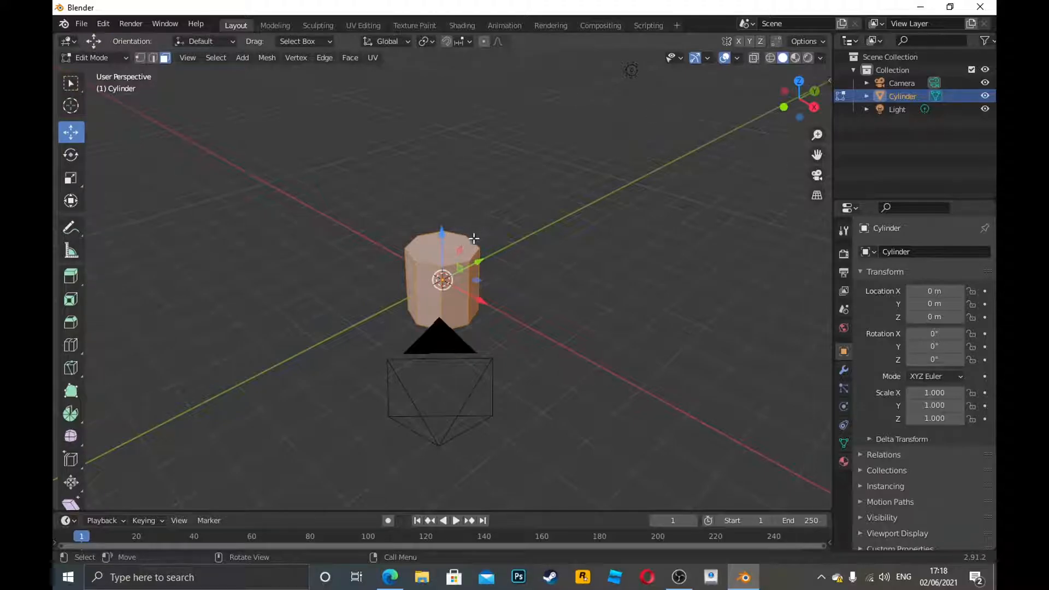
{"action": "left_click", "coordinate": [443, 246]}
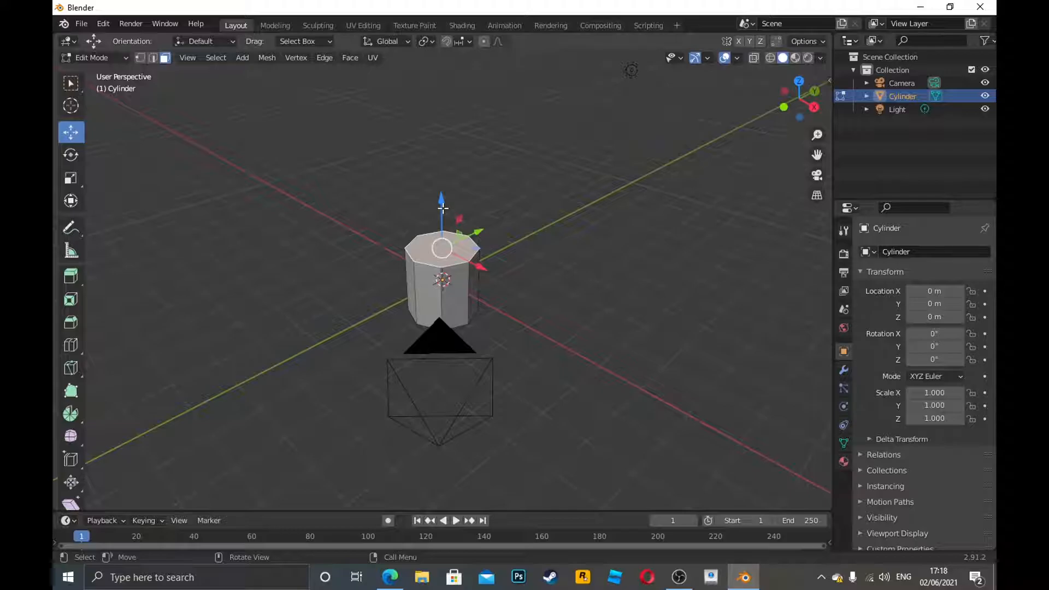
{"action": "left_click_drag", "start_coordinate": [817, 154], "coordinate": [830, 215]}
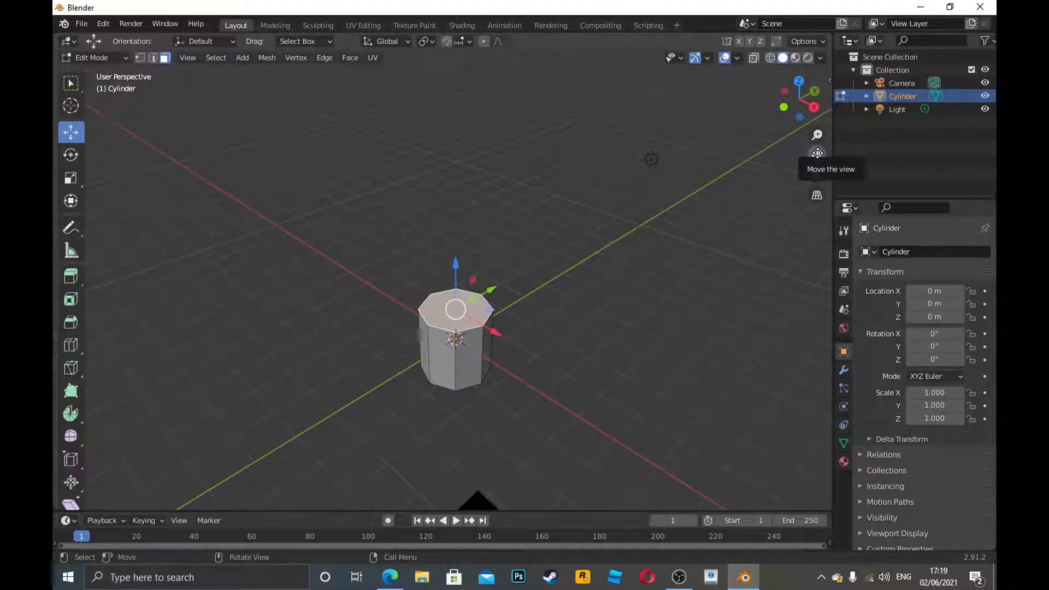
{"action": "key", "text": "KP_1"}
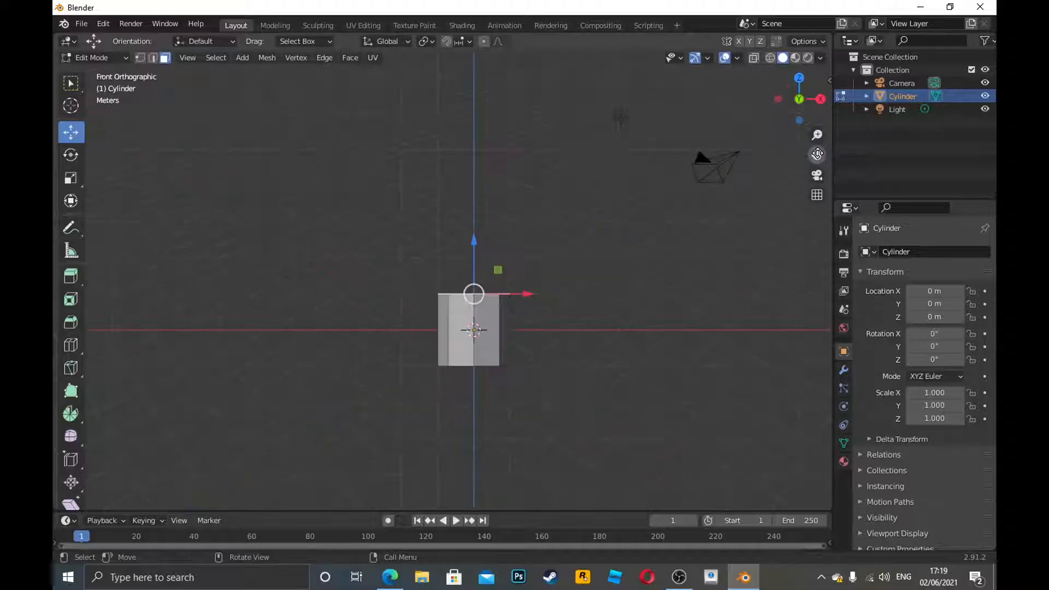
{"action": "middle_click_drag", "start_coordinate": [477, 187], "coordinate": [477, 298], "text": "shift"}
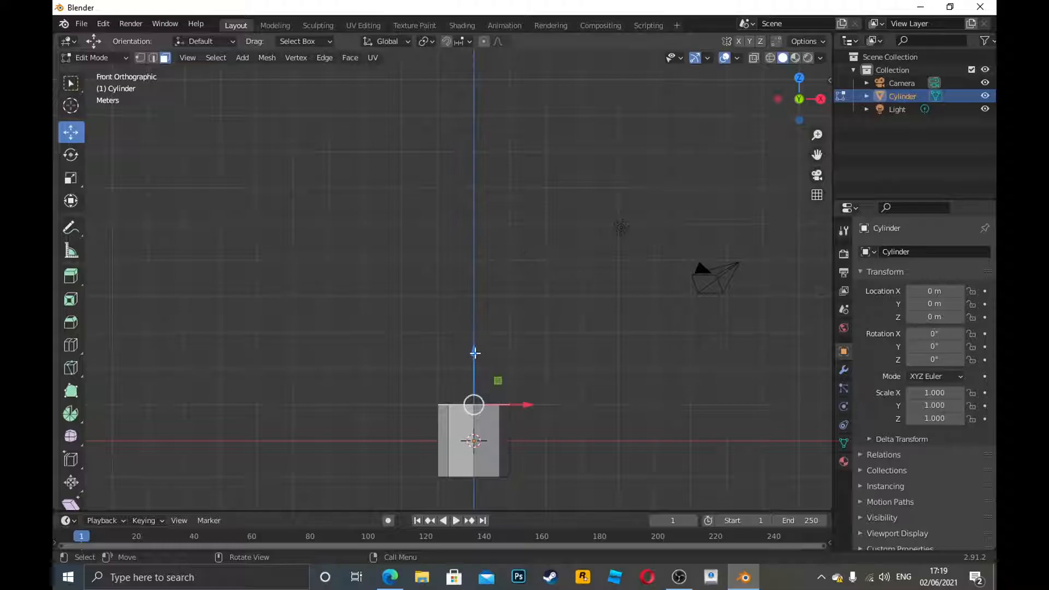
{"action": "left_click_drag", "start_coordinate": [475, 353], "coordinate": [455, 458]}
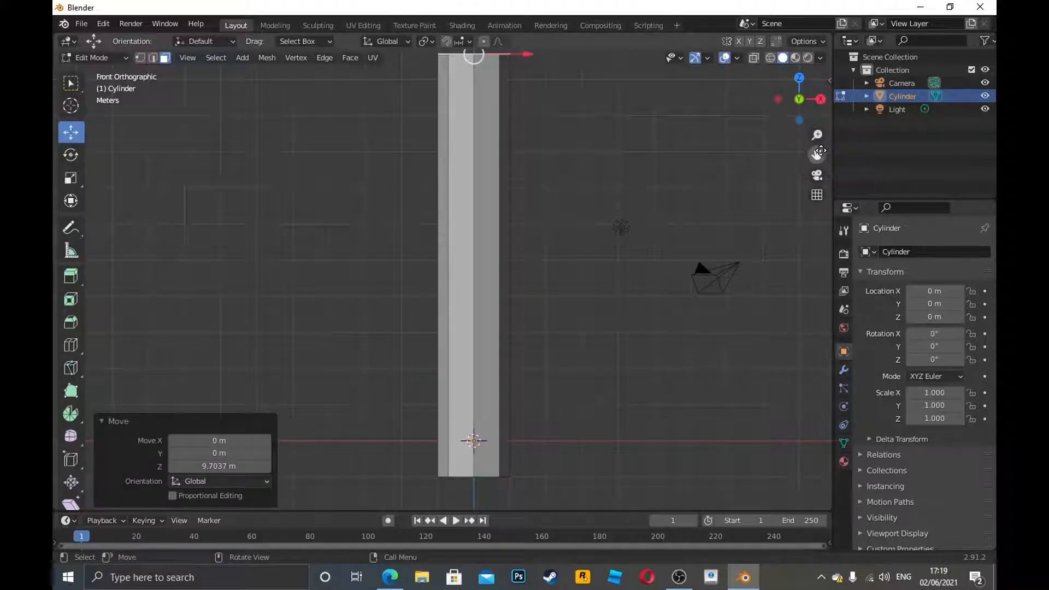
Add a single loop cut around the column and slide it below the middle, at a factor of about 0.2.
{"action": "mouse_move", "coordinate": [797, 91]}
{"action": "left_mouse_down"}
{"action": "mouse_move", "coordinate": [794, 121]}
{"action": "mouse_move", "coordinate": [796, 109]}
{"action": "left_mouse_up"}
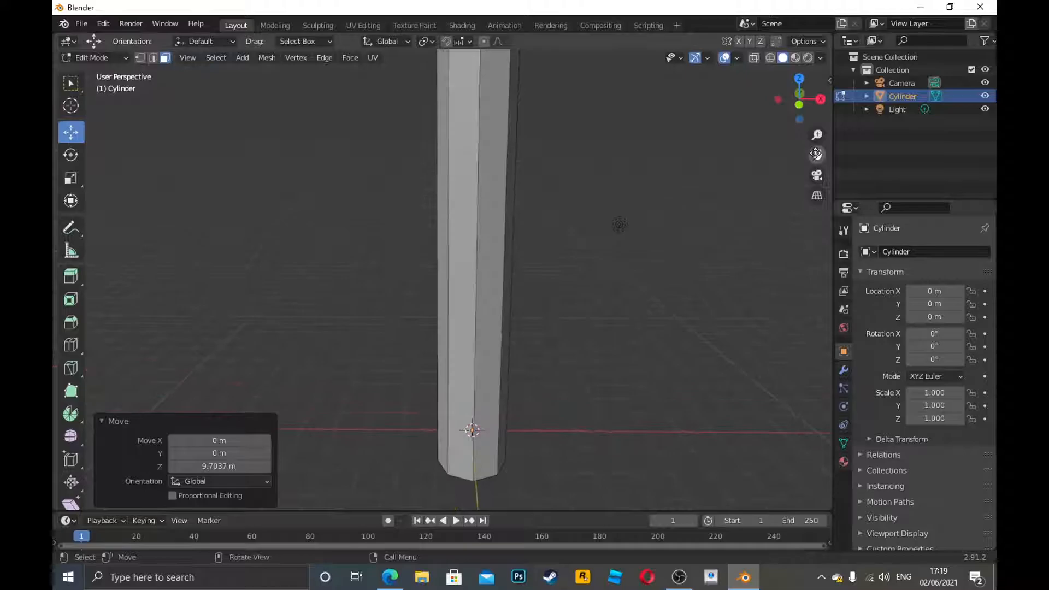
{"action": "left_click_drag", "start_coordinate": [815, 155], "coordinate": [834, 189]}
{"action": "left_click_drag", "start_coordinate": [817, 135], "coordinate": [816, 141]}
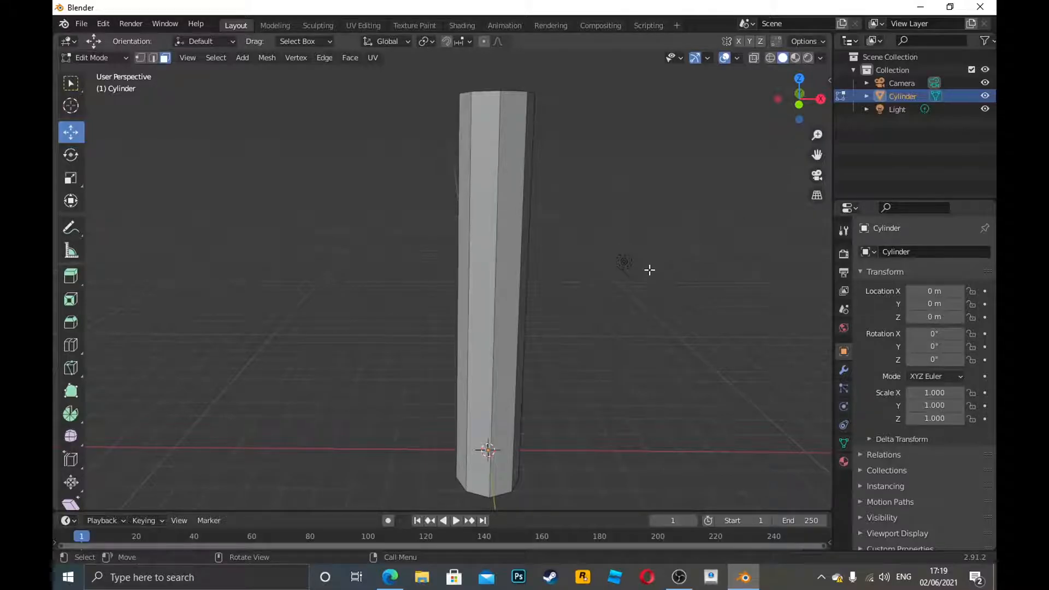
{"action": "key", "text": "ctrl+r"}
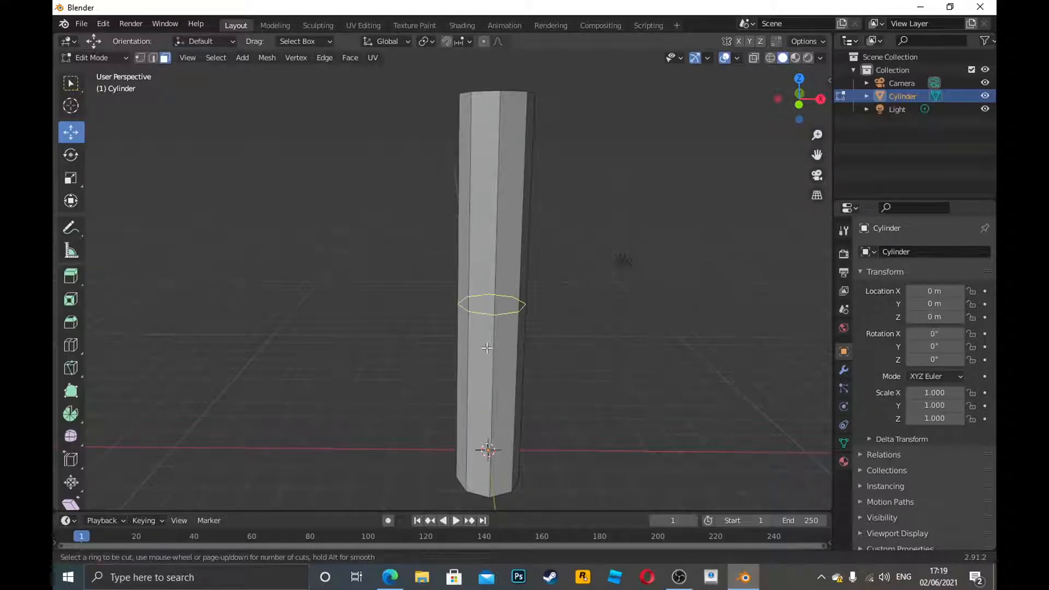
{"action": "left_click", "coordinate": [514, 312]}
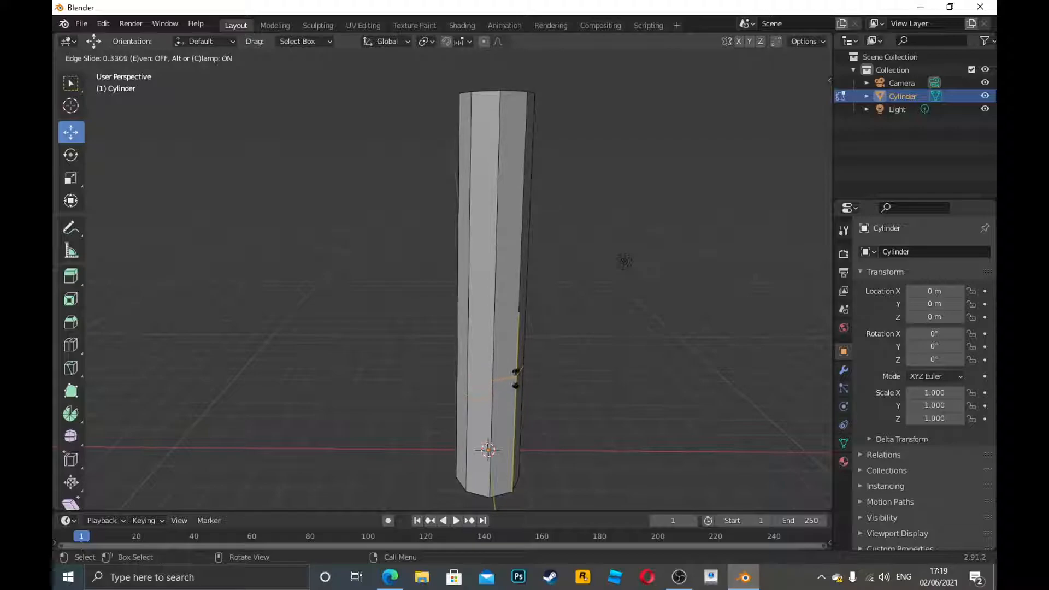
{"action": "left_click", "coordinate": [518, 354]}
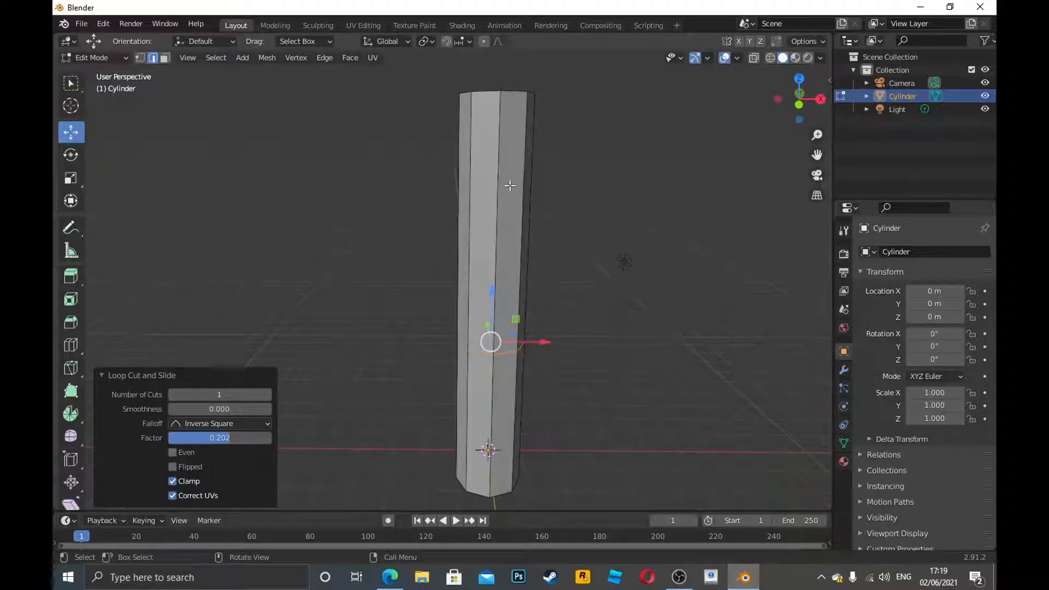
Scale down the column's top face uniformly so the section above the loop cut tapers to a narrow tip.
{"action": "left_click_drag", "start_coordinate": [797, 105], "coordinate": [784, 110]}
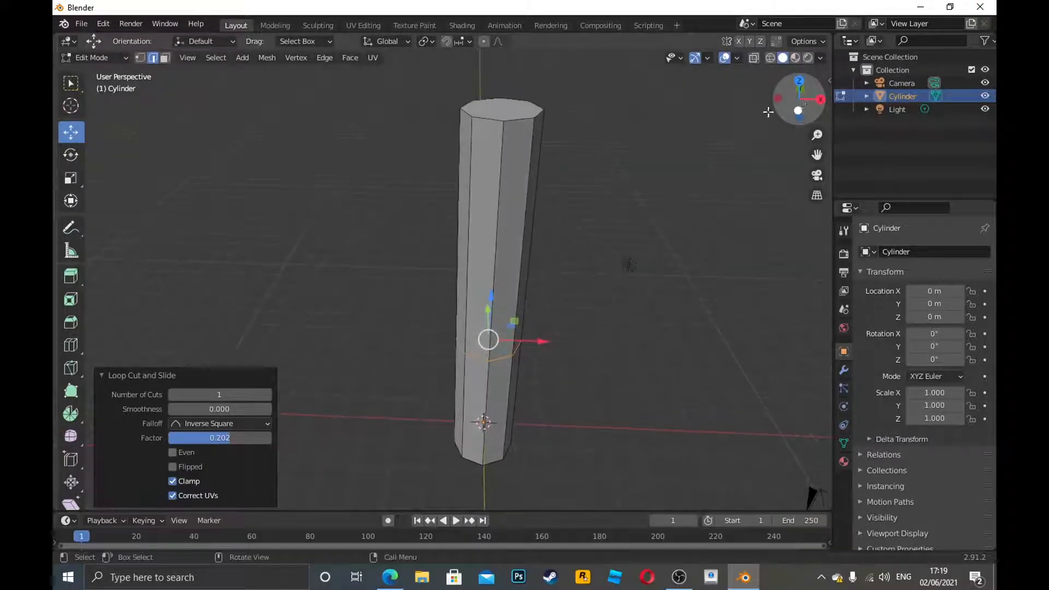
{"action": "left_click", "coordinate": [529, 115]}
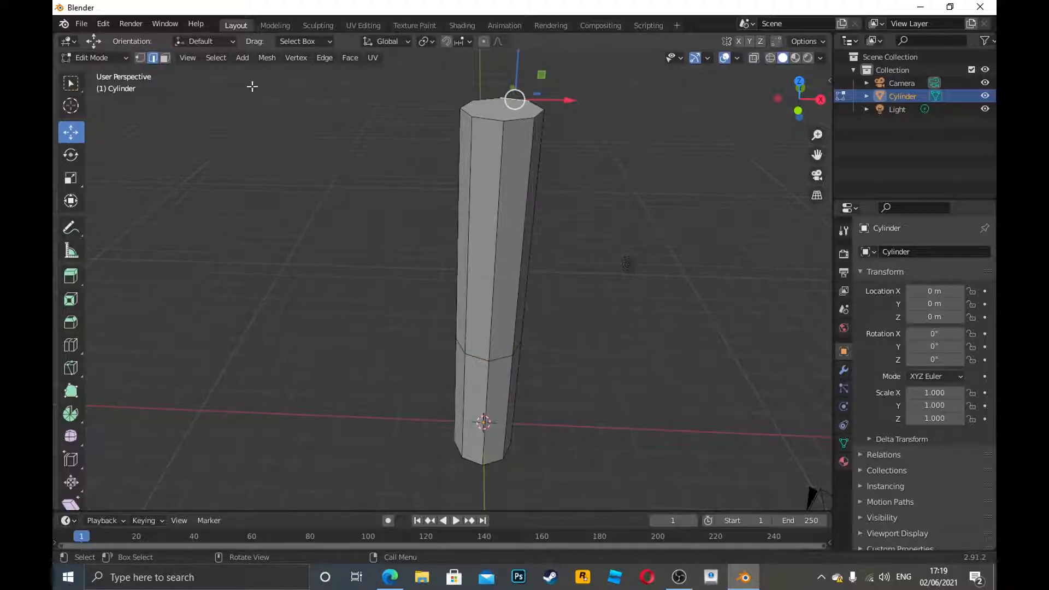
{"action": "left_click", "coordinate": [113, 57]}
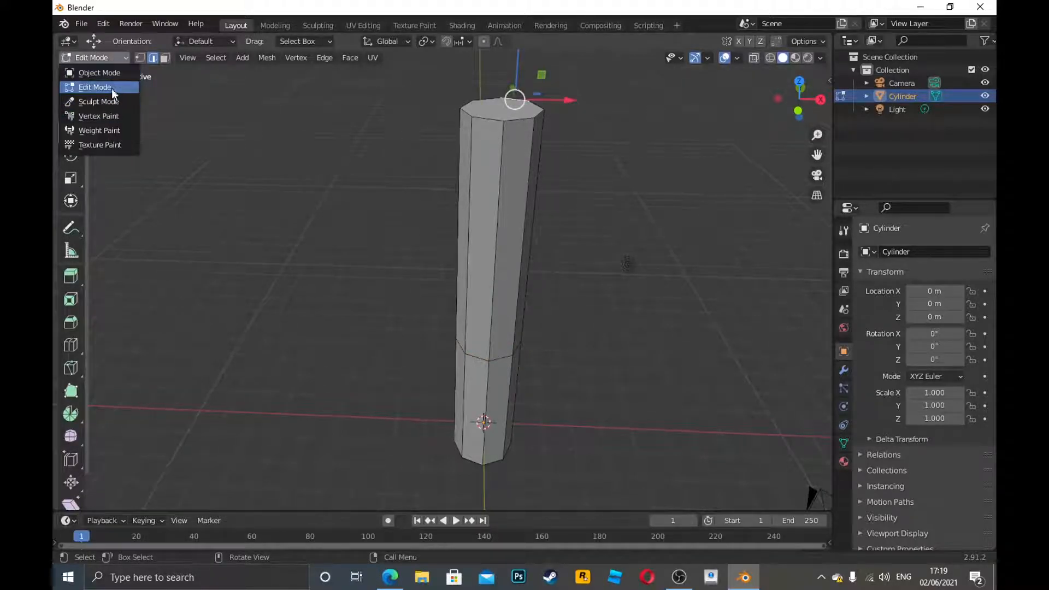
{"action": "left_click", "coordinate": [113, 88]}
{"action": "left_click", "coordinate": [435, 113]}
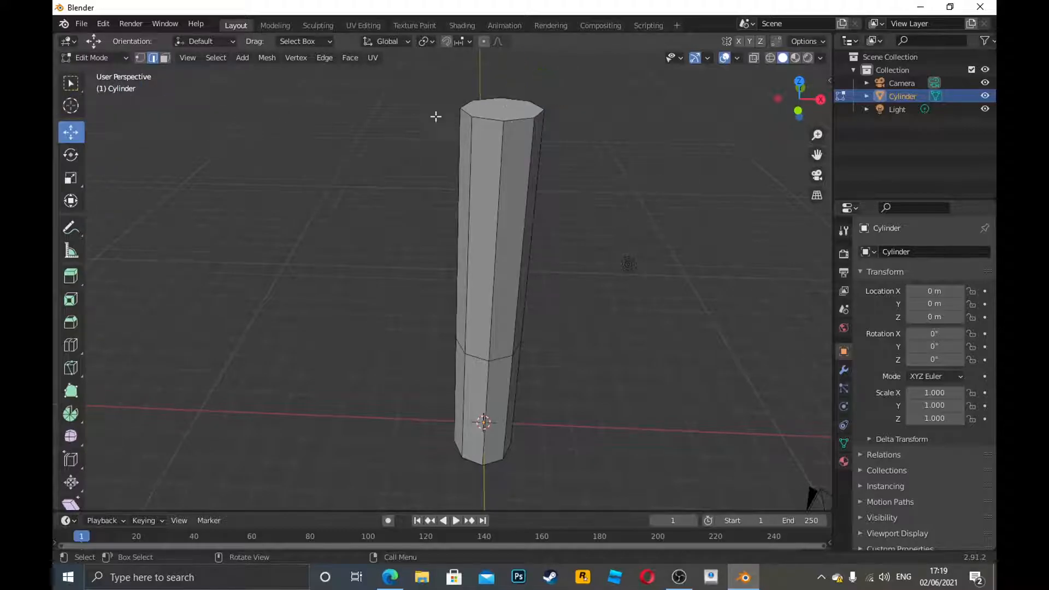
{"action": "left_click", "coordinate": [164, 58]}
{"action": "left_click", "coordinate": [521, 116]}
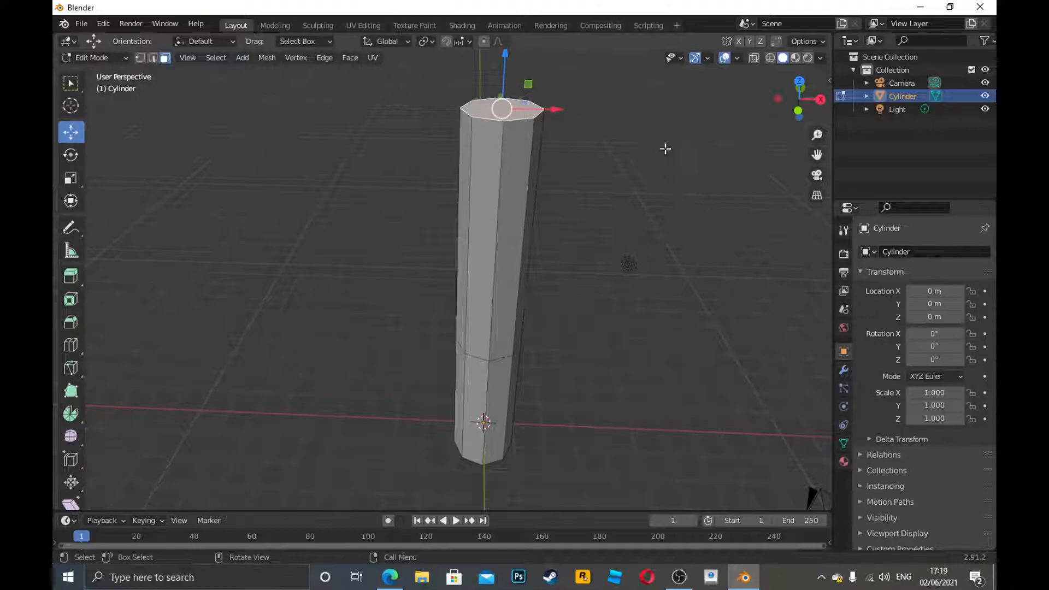
{"action": "key", "text": "s"}
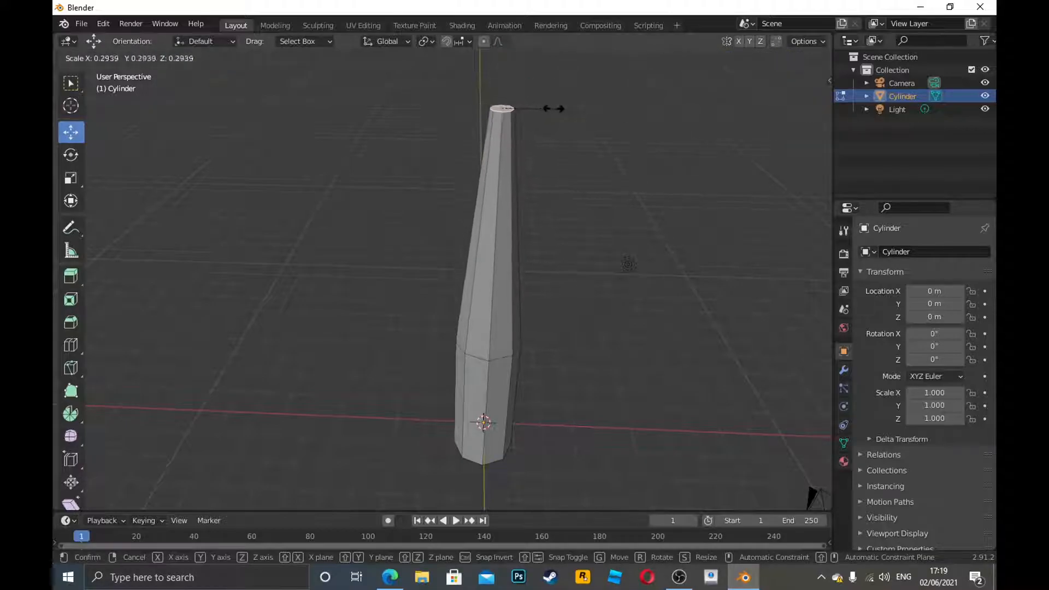
{"action": "left_click", "coordinate": [523, 88]}
Shift the narrowed top face about 0.58 m along X and about 0.46 m along Y so the tip leans.
{"action": "left_click_drag", "start_coordinate": [813, 121], "coordinate": [766, 154]}
{"action": "left_click_drag", "start_coordinate": [496, 173], "coordinate": [524, 170]}
{"action": "left_click_drag", "start_coordinate": [799, 99], "coordinate": [804, 105]}
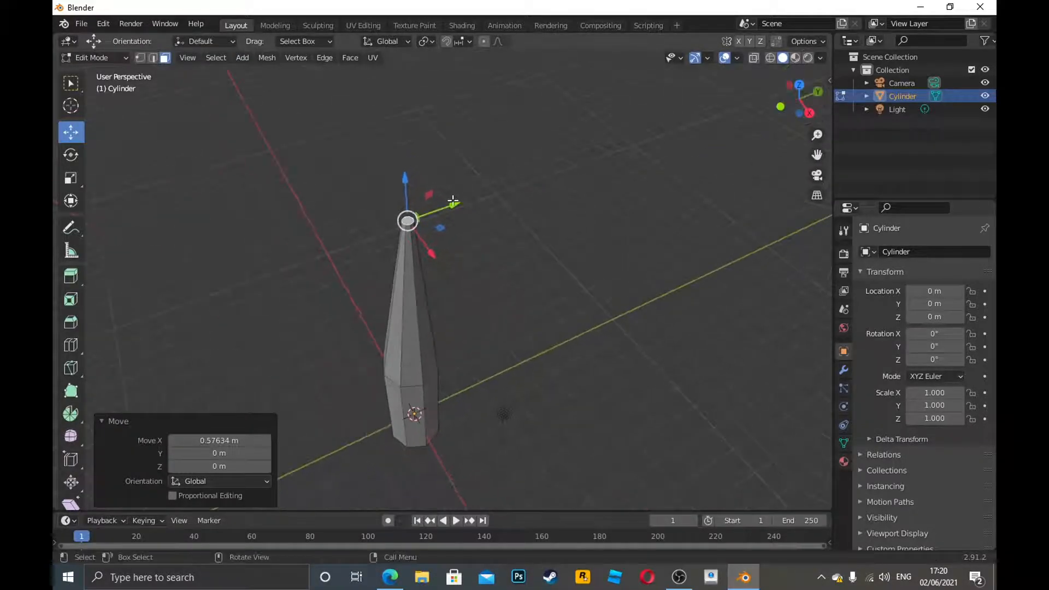
{"action": "left_click_drag", "start_coordinate": [459, 206], "coordinate": [482, 195]}
{"action": "left_click_drag", "start_coordinate": [818, 107], "coordinate": [765, 105]}
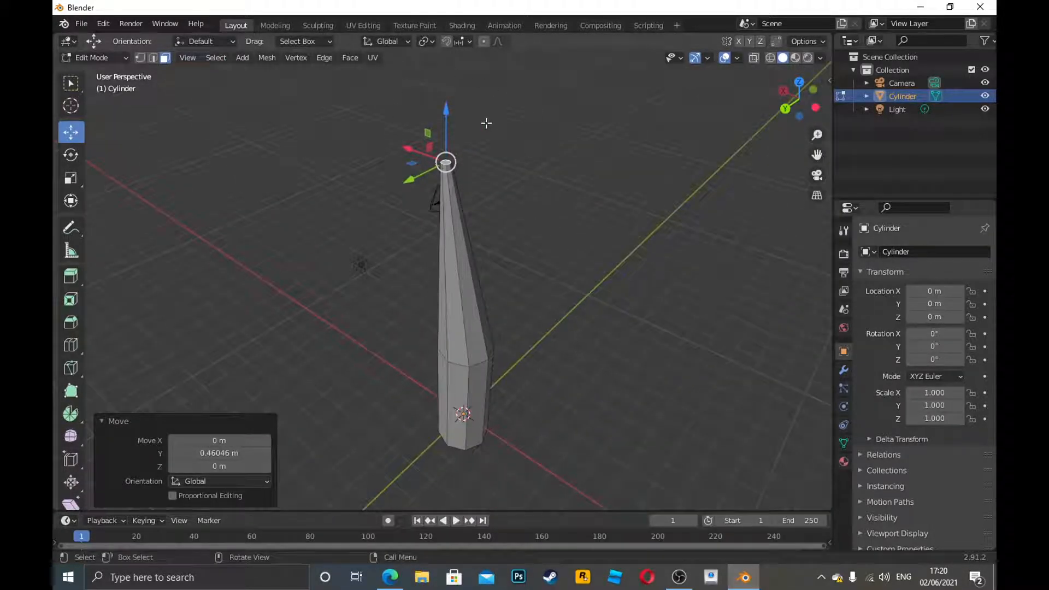
{"action": "left_click", "coordinate": [470, 150]}
{"action": "left_click", "coordinate": [447, 161]}
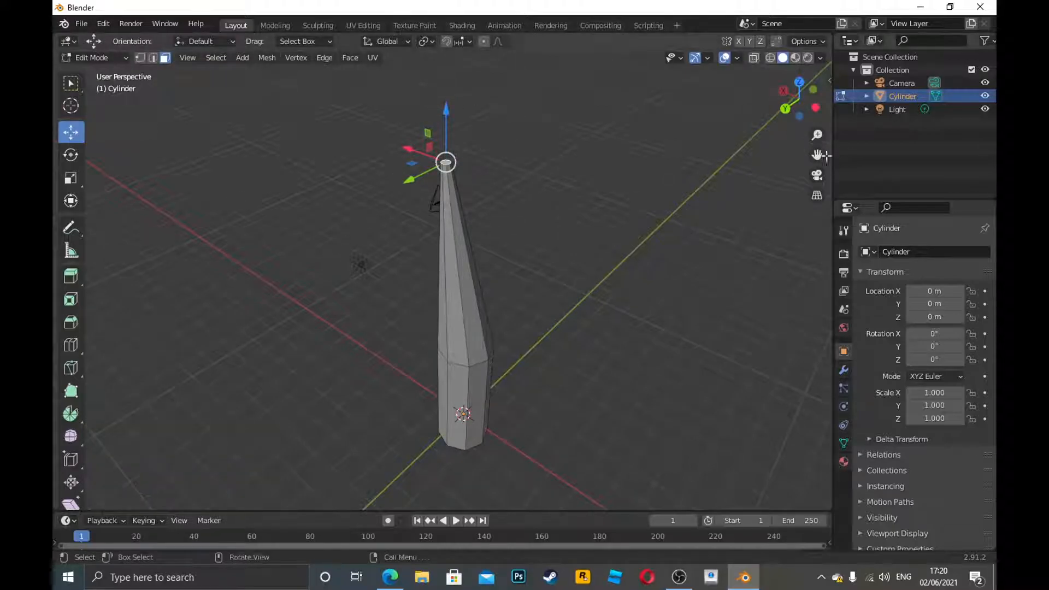
Select the edges of the column's lower loop cut in edge select mode and scale them uniformly to about 0.63.
{"action": "left_click_drag", "start_coordinate": [816, 154], "coordinate": [768, 164]}
{"action": "left_click", "coordinate": [478, 301]}
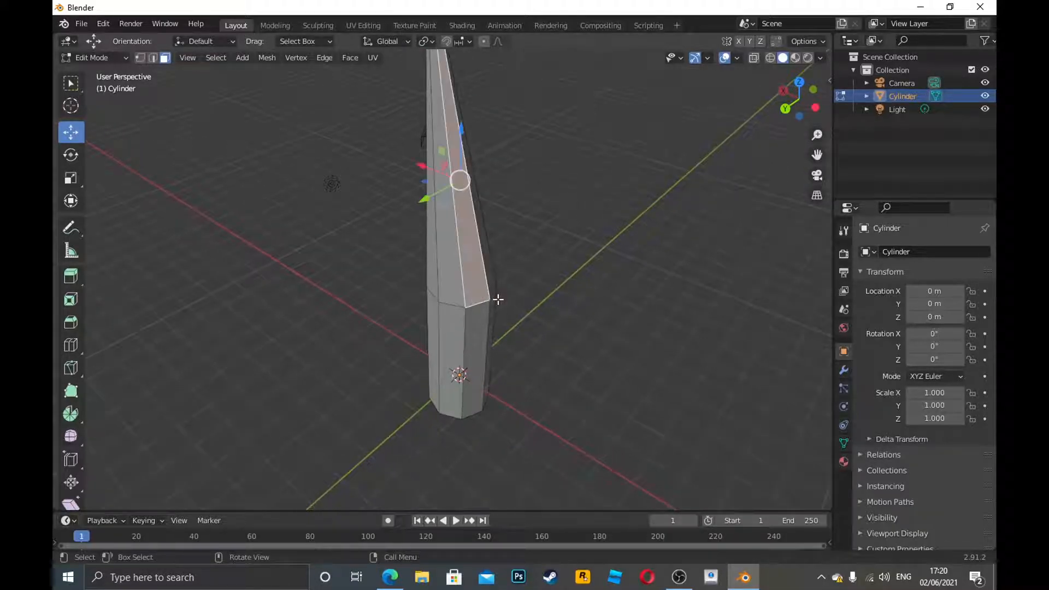
{"action": "left_click", "coordinate": [140, 57]}
{"action": "left_click", "coordinate": [152, 58]}
{"action": "left_click", "coordinate": [456, 304]}
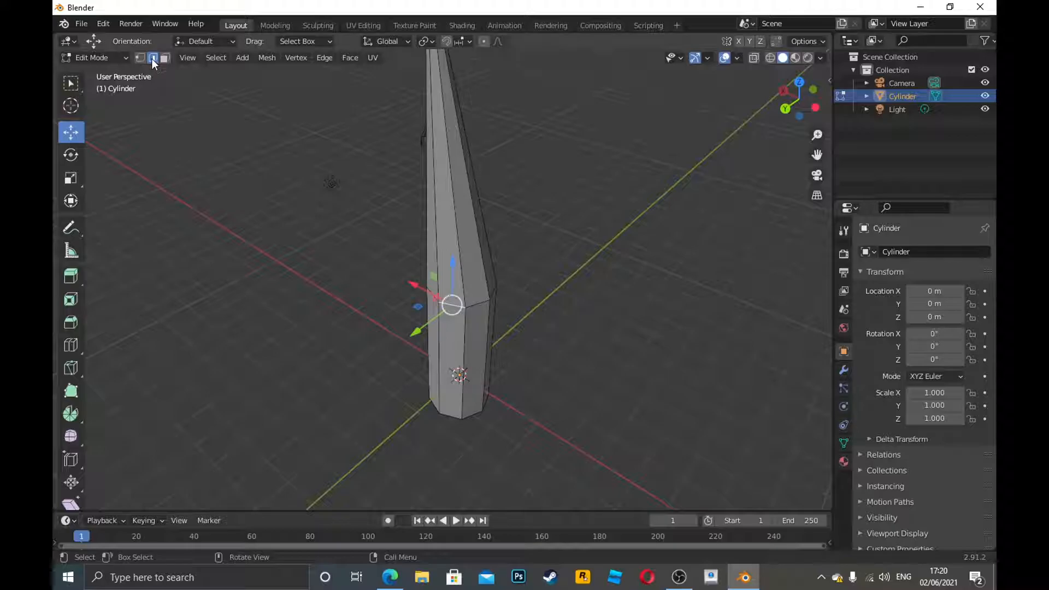
{"action": "left_click_drag", "start_coordinate": [797, 98], "coordinate": [839, 50]}
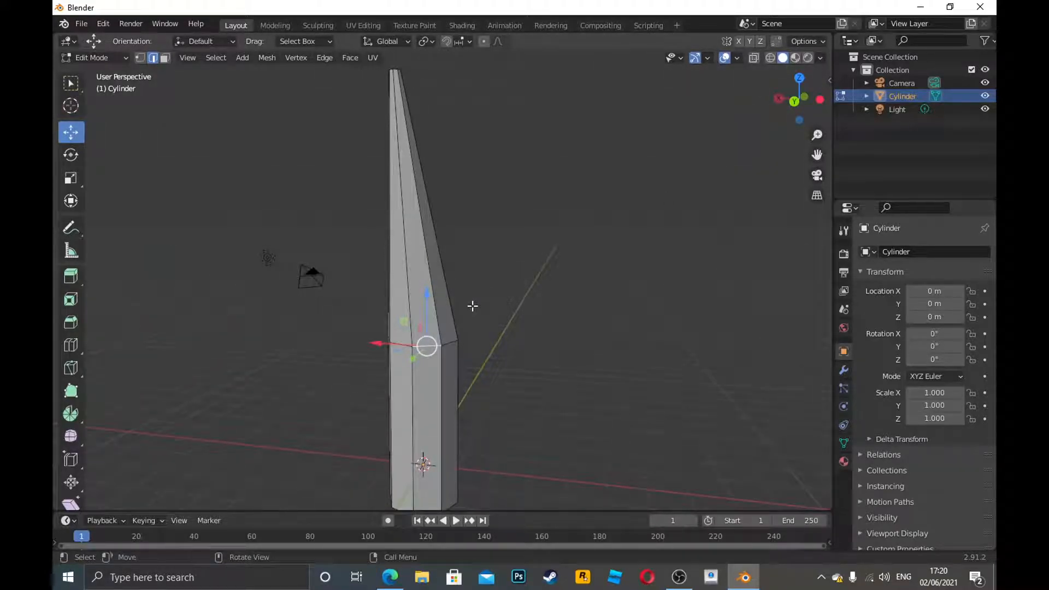
{"action": "left_click_drag", "start_coordinate": [477, 300], "coordinate": [355, 364]}
{"action": "left_click_drag", "start_coordinate": [796, 104], "coordinate": [605, 141]}
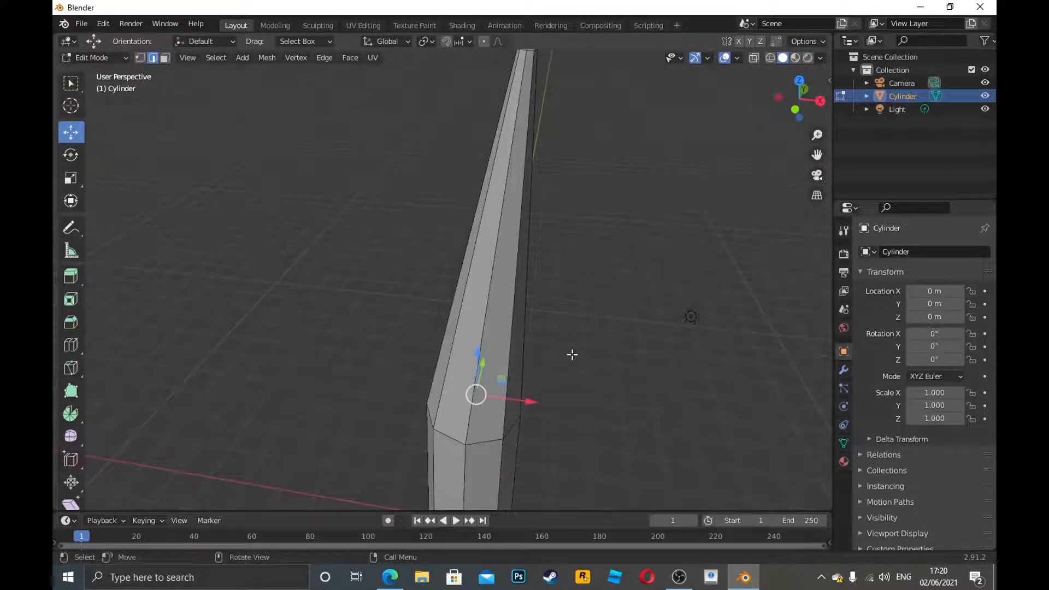
{"action": "left_click", "coordinate": [513, 426], "text": "shift"}
{"action": "left_click", "coordinate": [484, 442], "text": "shift"}
{"action": "left_click", "coordinate": [433, 425], "text": "shift"}
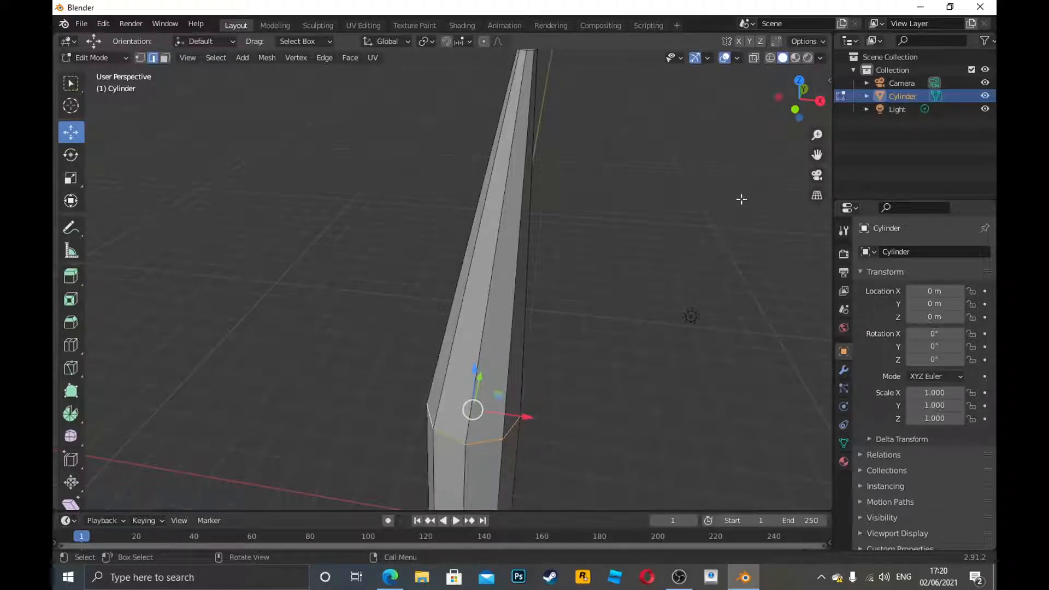
{"action": "left_click_drag", "start_coordinate": [798, 98], "coordinate": [762, 101]}
{"action": "left_click_drag", "start_coordinate": [691, 210], "coordinate": [631, 185]}
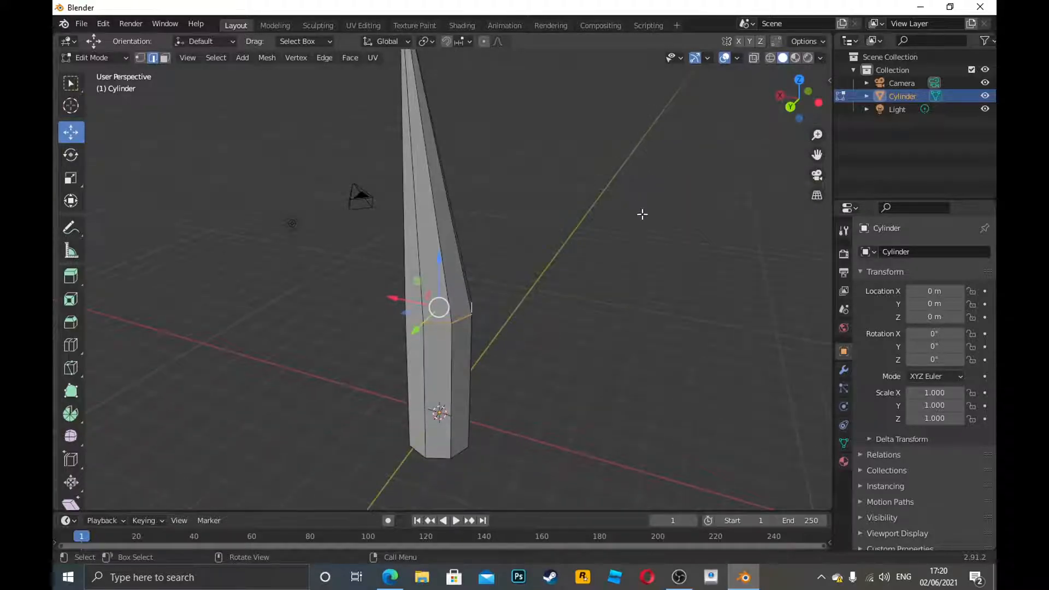
{"action": "key", "text": "s"}
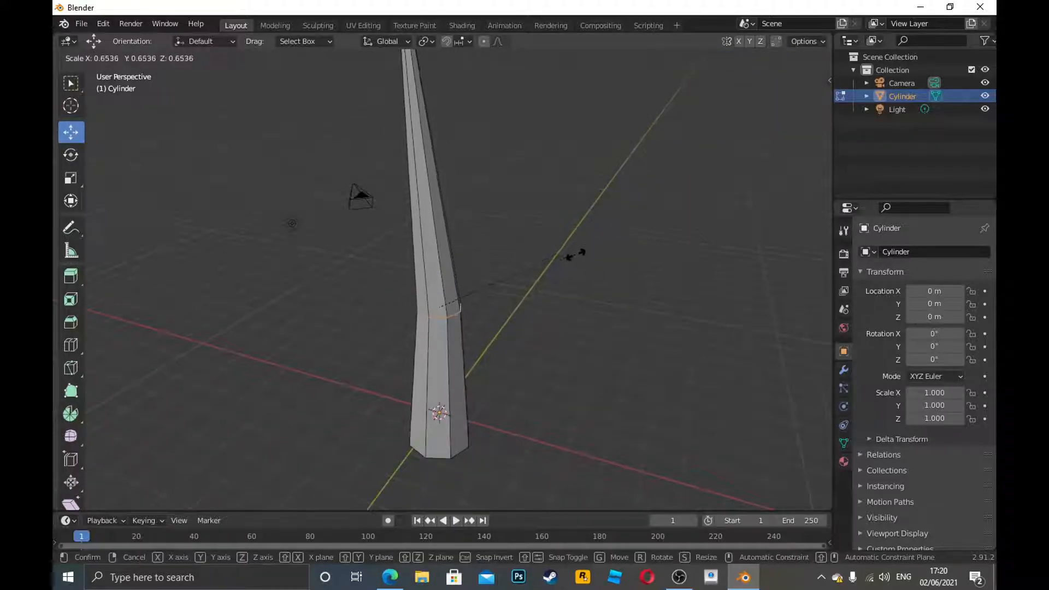
{"action": "left_click", "coordinate": [570, 265]}
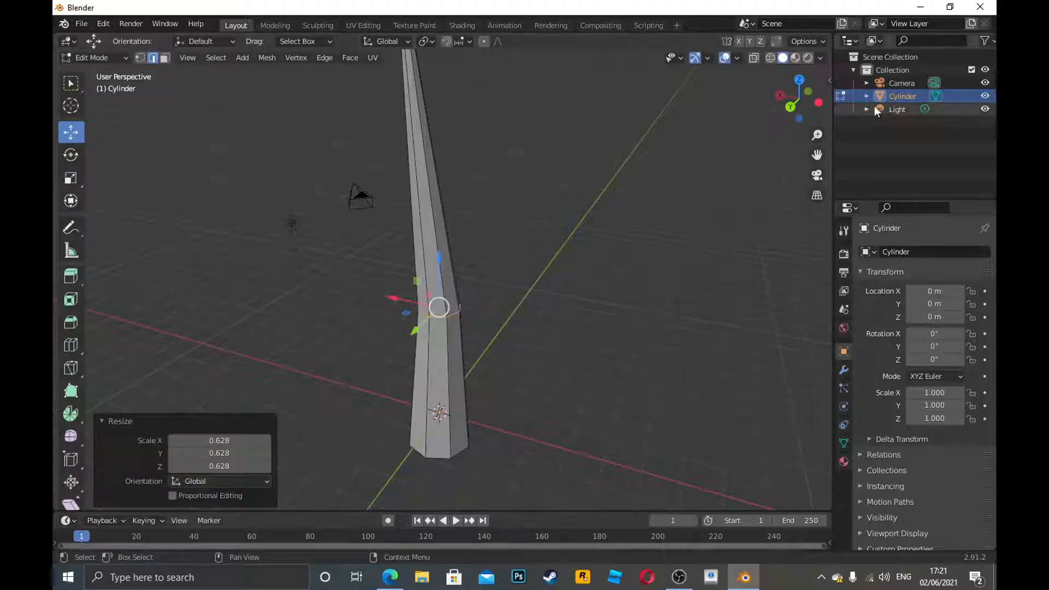
Move the narrowed edge loop about -0.25 m along X and raise it about 0.27 m along Z.
{"action": "left_click_drag", "start_coordinate": [391, 297], "coordinate": [400, 297]}
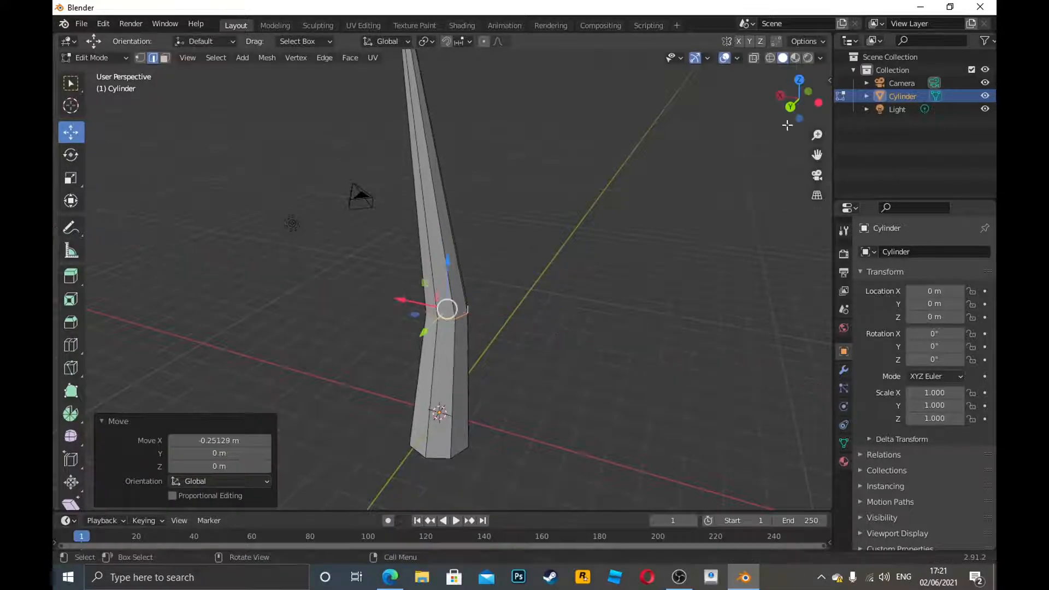
{"action": "left_click_drag", "start_coordinate": [797, 99], "coordinate": [751, 105]}
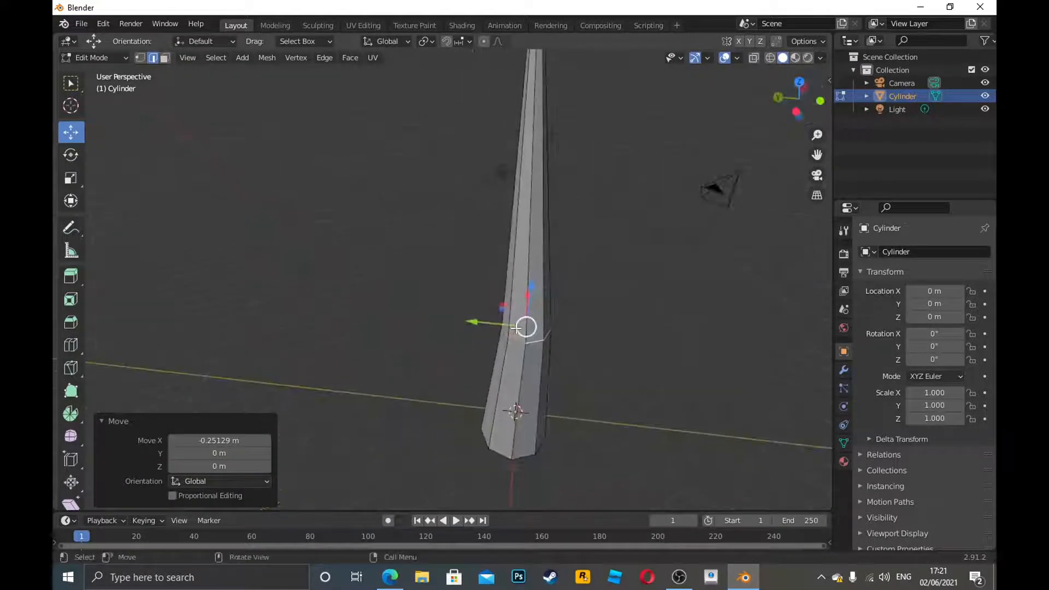
{"action": "left_click_drag", "start_coordinate": [476, 321], "coordinate": [545, 268]}
{"action": "left_click_drag", "start_coordinate": [799, 99], "coordinate": [757, 101]}
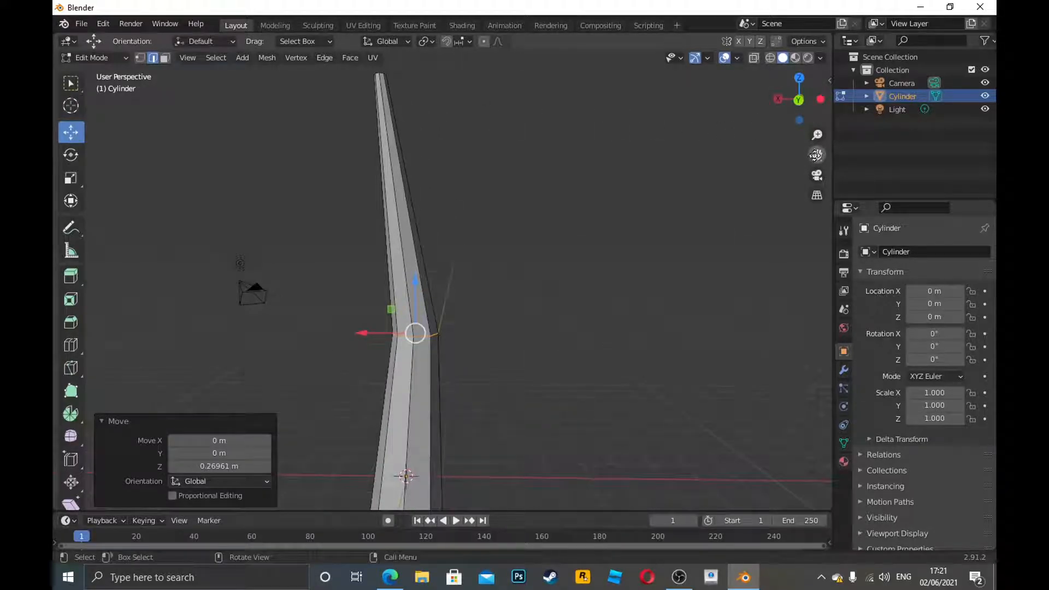
Add a single loop cut around the column's upper section and slide it towards the tip, at a factor of about -0.2.
{"action": "left_click_drag", "start_coordinate": [816, 155], "coordinate": [858, 251]}
{"action": "left_click_drag", "start_coordinate": [799, 100], "coordinate": [817, 130]}
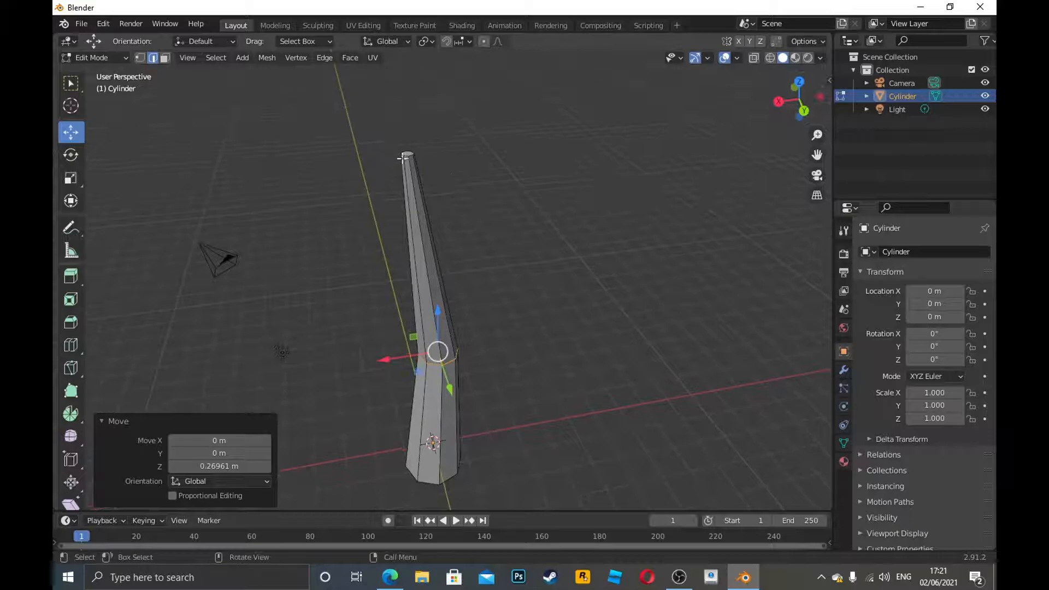
{"action": "left_click", "coordinate": [424, 224]}
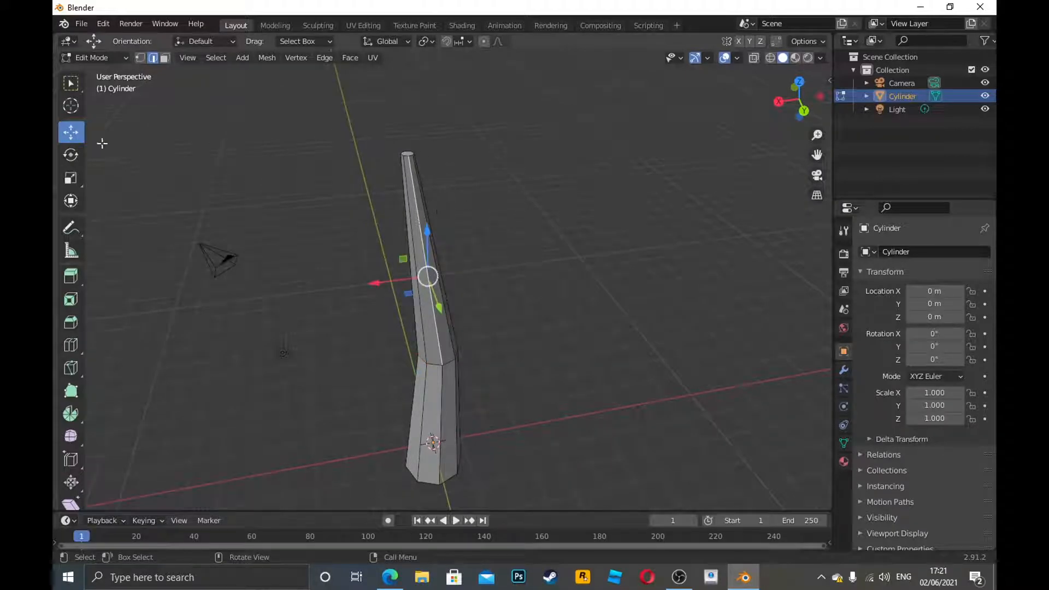
{"action": "left_click", "coordinate": [165, 57]}
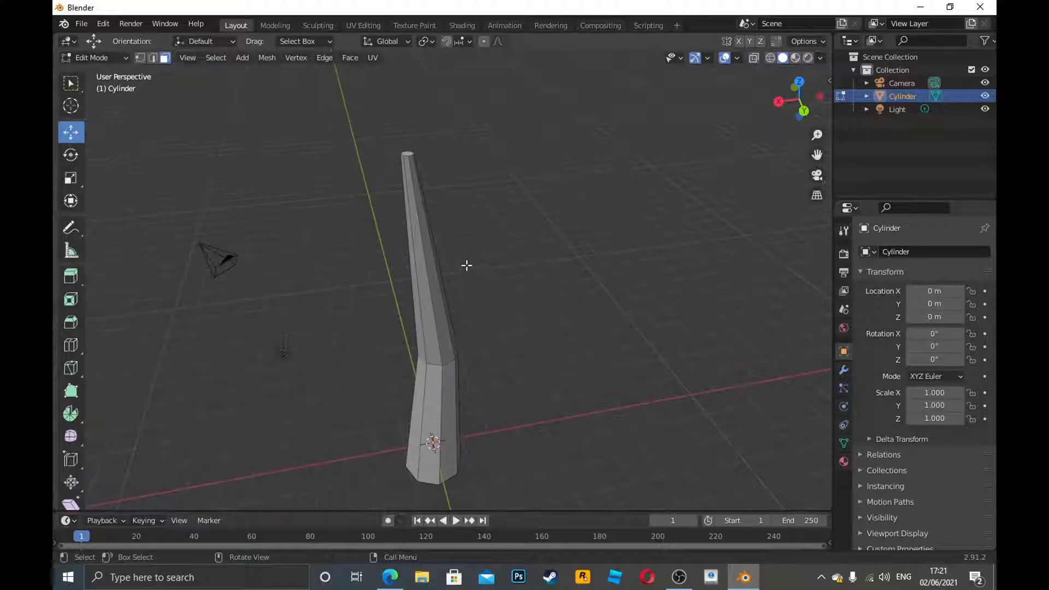
{"action": "key", "text": "ctrl+r"}
{"action": "left_click", "coordinate": [429, 277]}
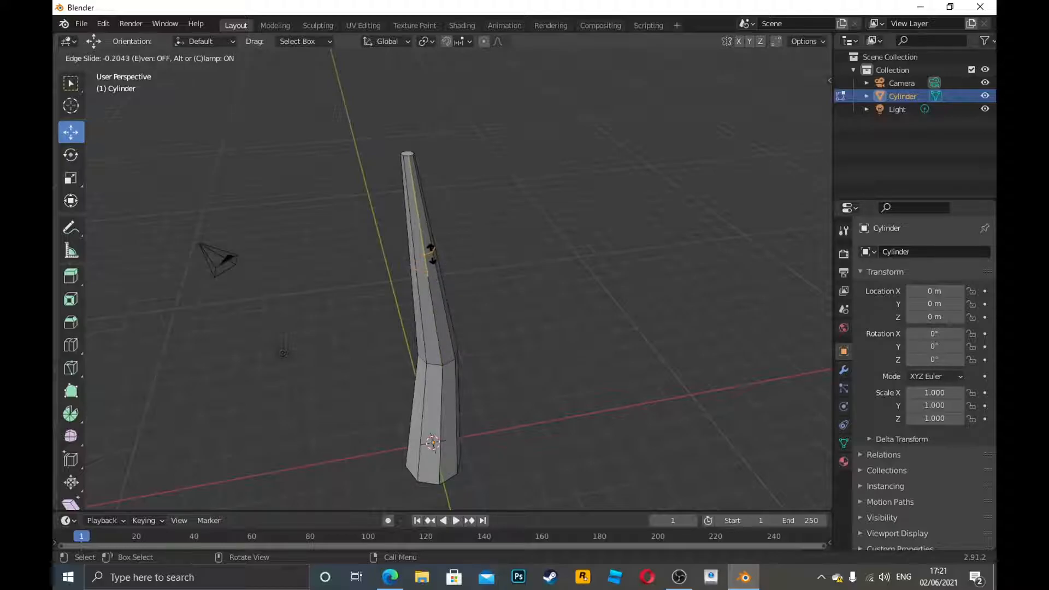
{"action": "left_click", "coordinate": [431, 253]}
{"action": "left_click", "coordinate": [407, 154]}
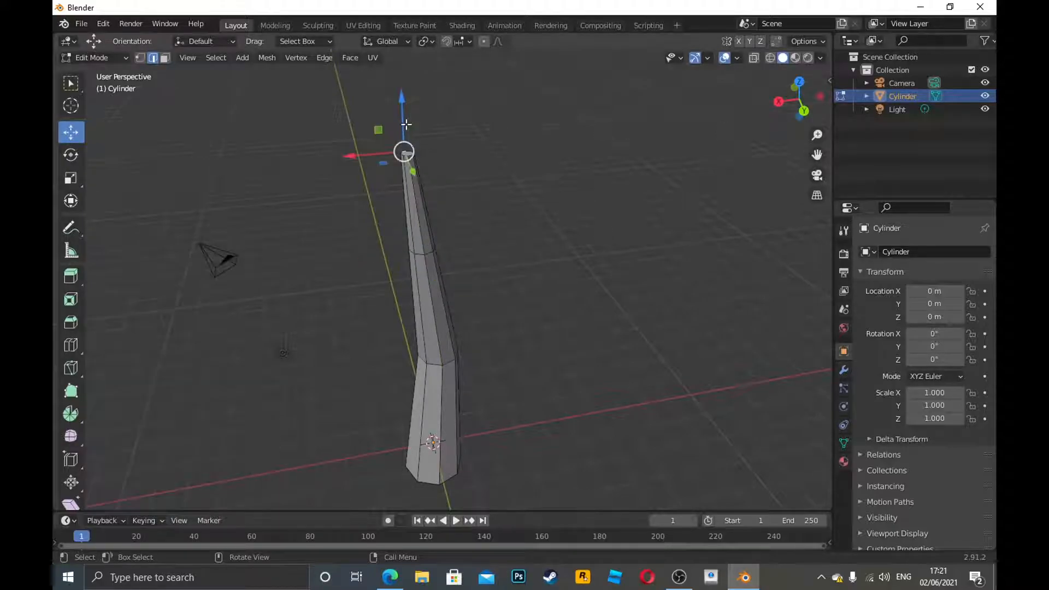
{"action": "left_click_drag", "start_coordinate": [356, 156], "coordinate": [368, 148]}
{"action": "left_click_drag", "start_coordinate": [803, 104], "coordinate": [209, 140]}
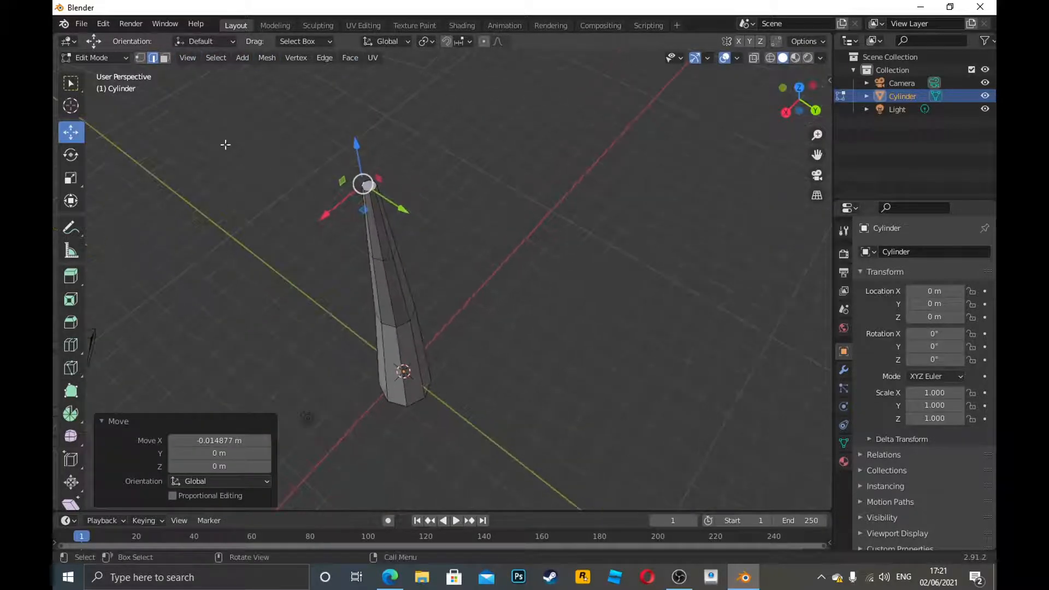
{"action": "key", "text": "ctrl+z"}
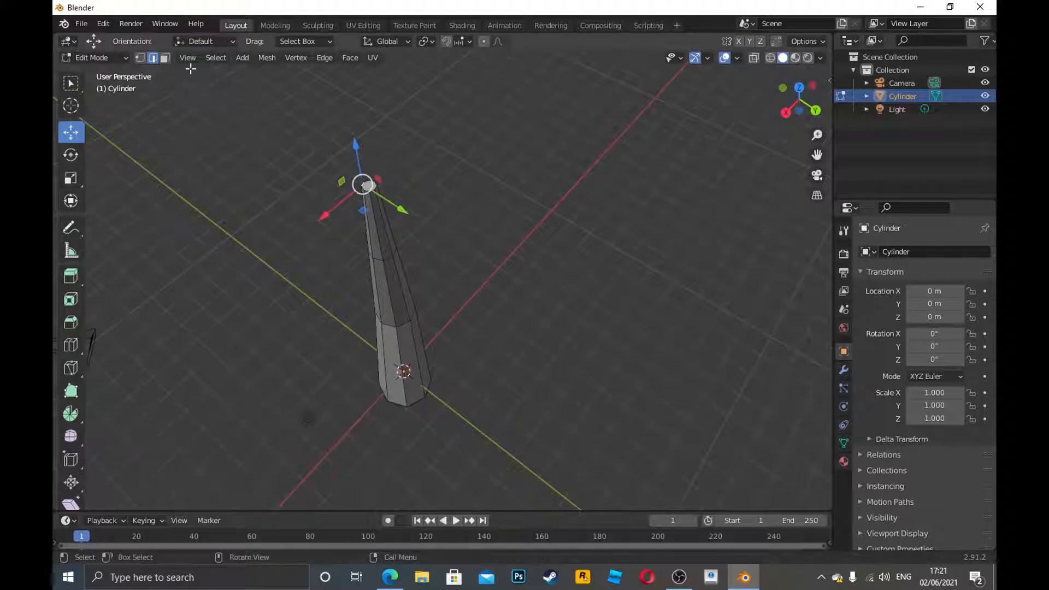
Shift the column's top face along X and about -0.2 m along Y, and scale it uniformly to about 0.45.
{"action": "left_click", "coordinate": [165, 57]}
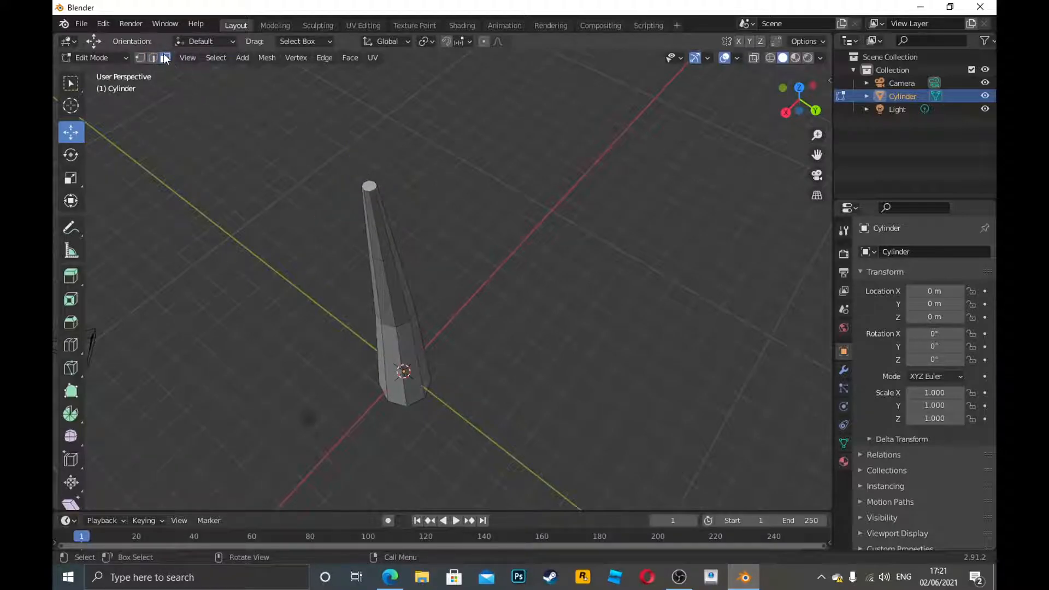
{"action": "left_click", "coordinate": [369, 186]}
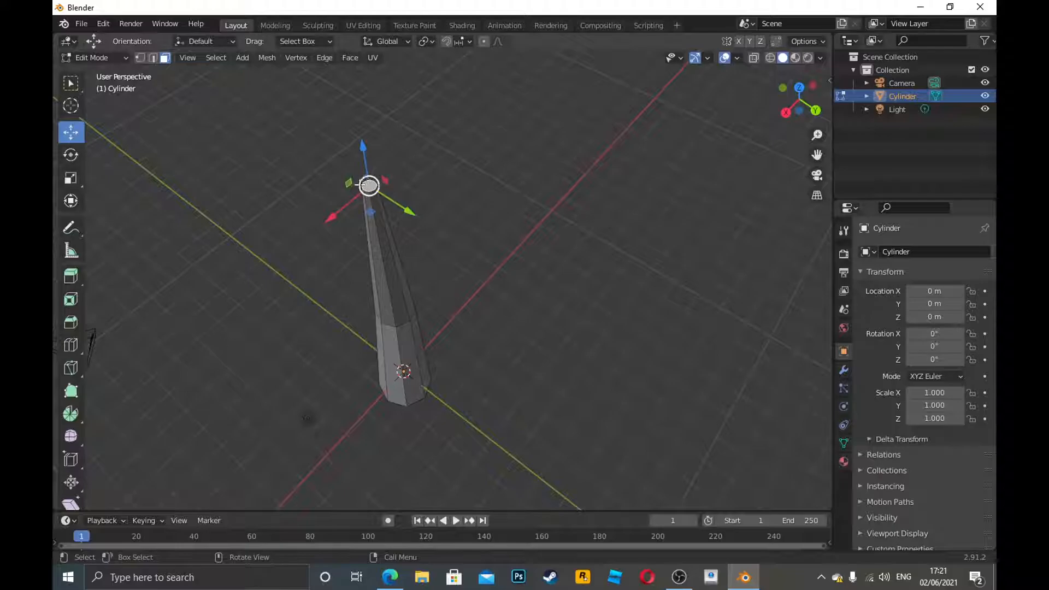
{"action": "left_click_drag", "start_coordinate": [336, 213], "coordinate": [372, 204]}
{"action": "left_click_drag", "start_coordinate": [775, 114], "coordinate": [799, 97]}
{"action": "left_click_drag", "start_coordinate": [491, 173], "coordinate": [509, 166]}
{"action": "left_click_drag", "start_coordinate": [789, 102], "coordinate": [663, 143]}
{"action": "left_click_drag", "start_coordinate": [426, 191], "coordinate": [415, 192]}
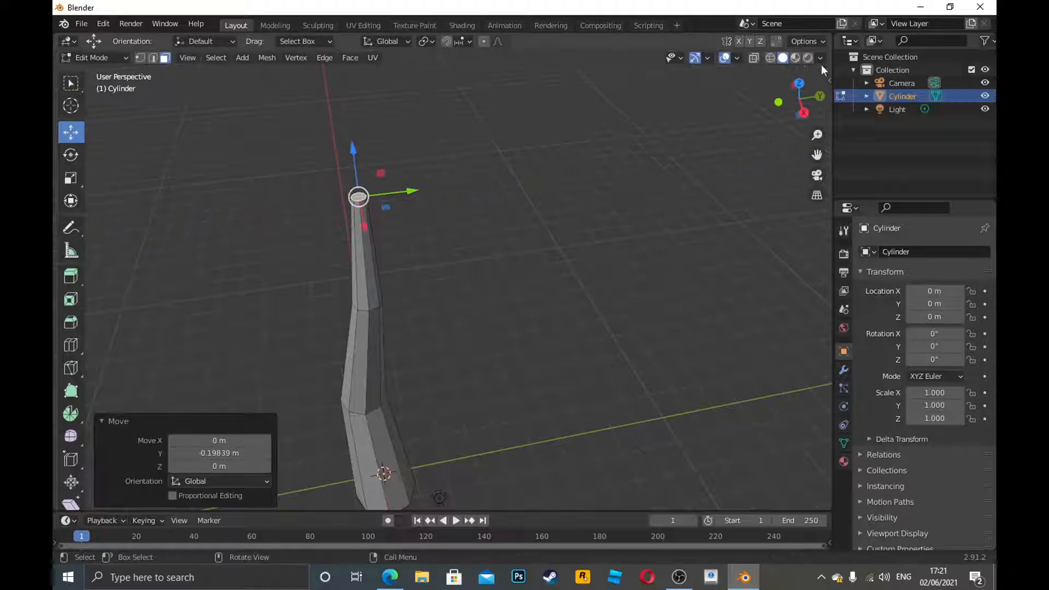
{"action": "key", "text": "s"}
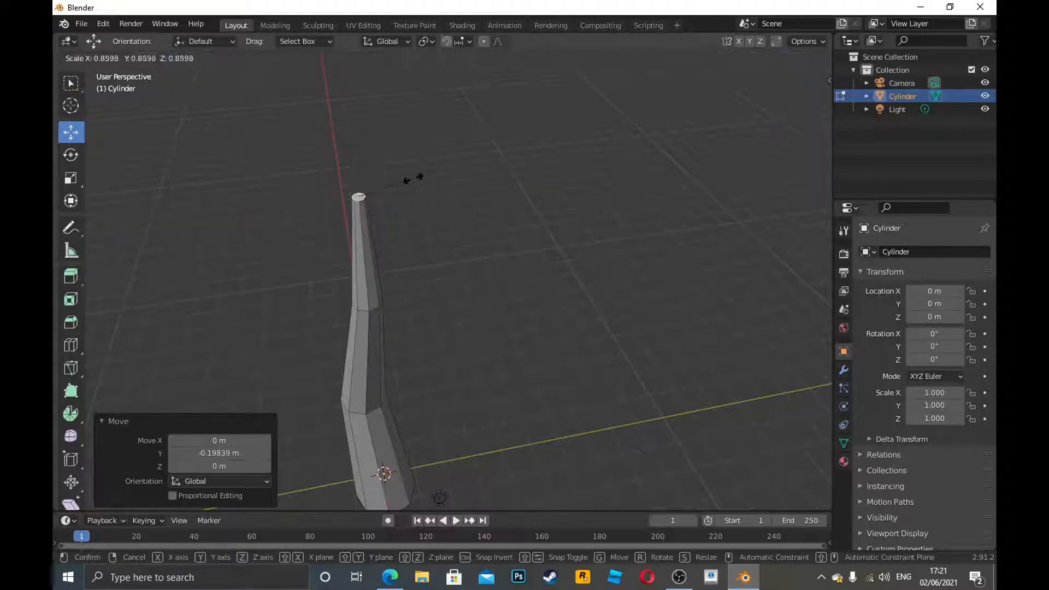
{"action": "left_click", "coordinate": [392, 181]}
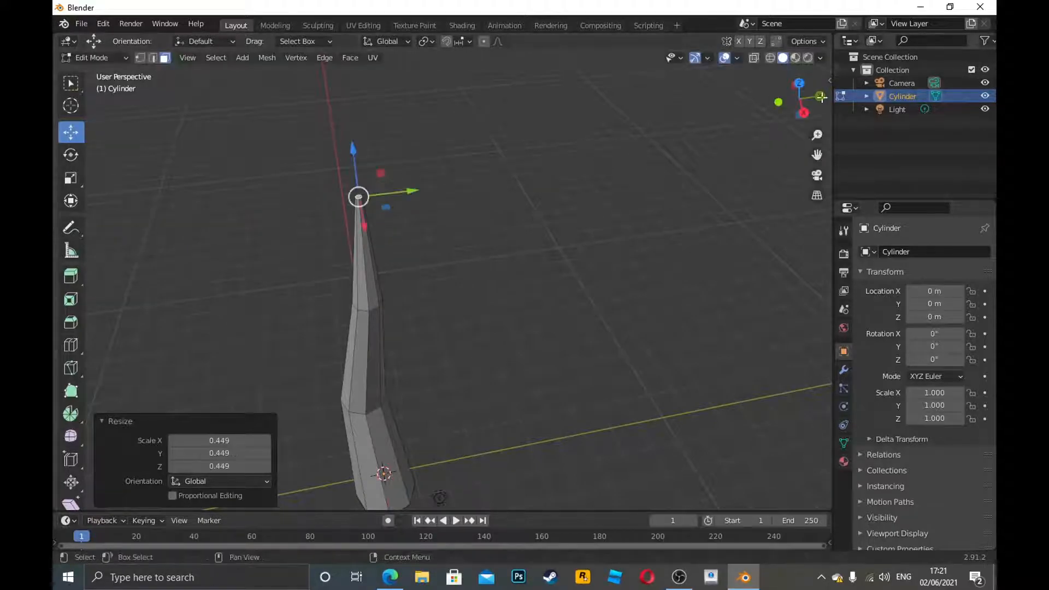
Examine the tapered column's shape from several angles, including the left orthographic view and the camera view.
{"action": "left_click_drag", "start_coordinate": [799, 100], "coordinate": [804, 108]}
{"action": "left_click_drag", "start_coordinate": [816, 160], "coordinate": [749, 116]}
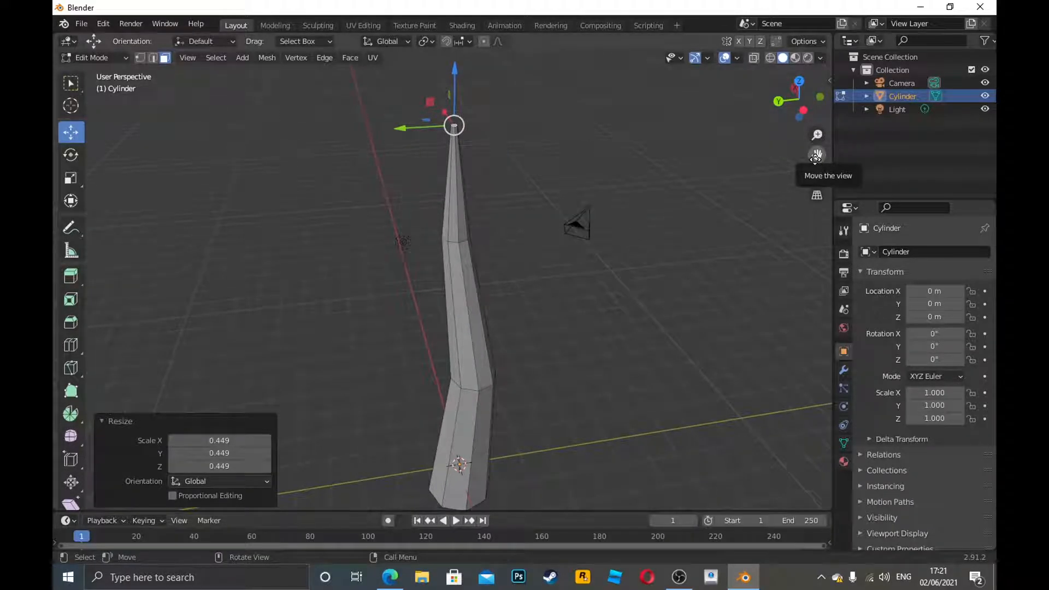
{"action": "left_click", "coordinate": [671, 126]}
{"action": "left_click", "coordinate": [801, 107]}
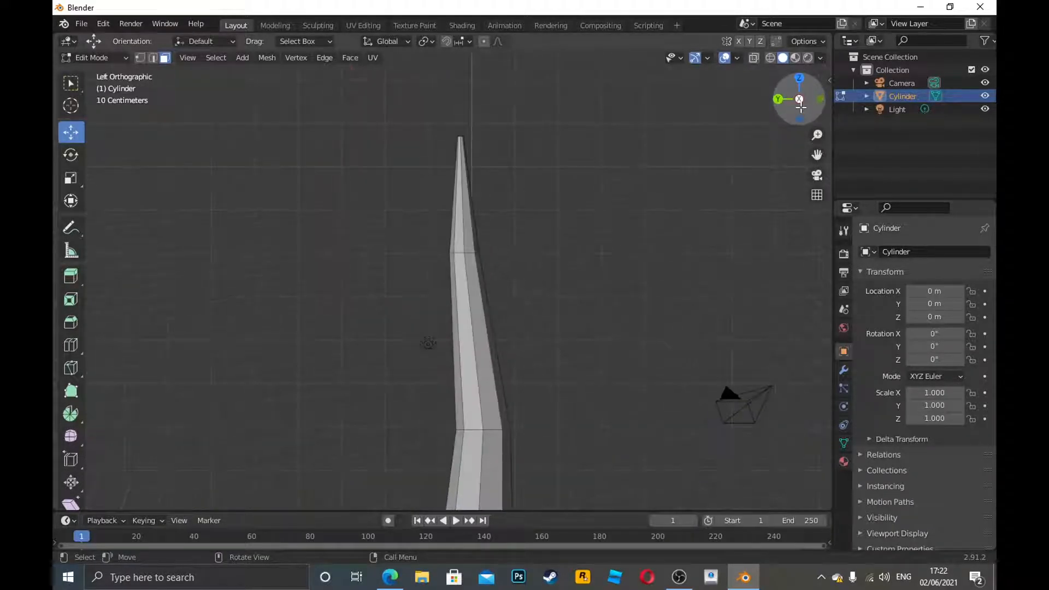
{"action": "left_click_drag", "start_coordinate": [801, 107], "coordinate": [808, 126]}
{"action": "left_click", "coordinate": [818, 173]}
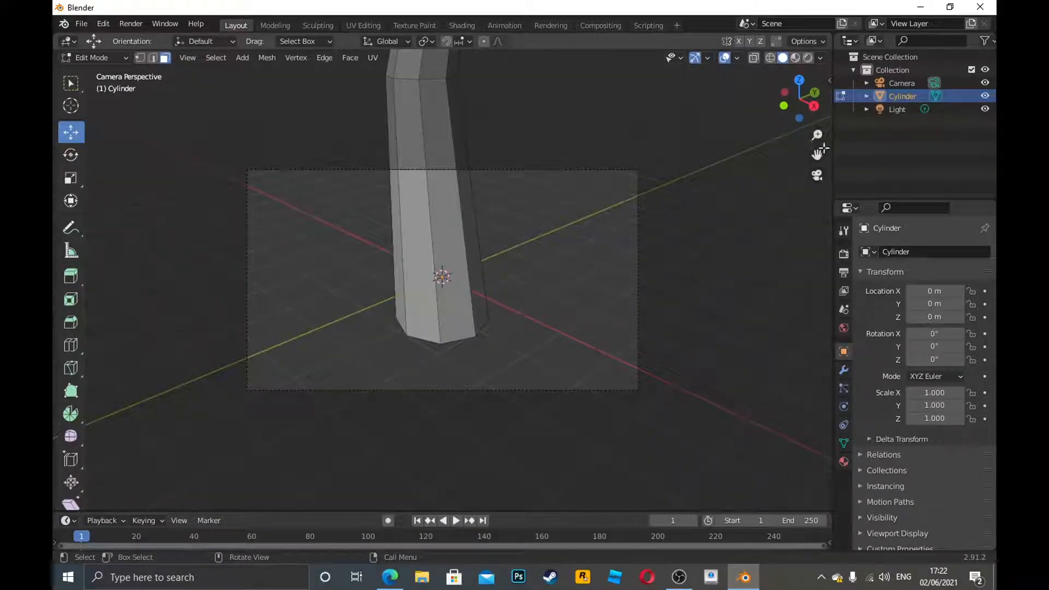
{"action": "left_click", "coordinate": [817, 176]}
{"action": "left_click_drag", "start_coordinate": [817, 155], "coordinate": [817, 154]}
{"action": "scroll", "coordinate": [527, 202], "scroll_direction": "down", "scroll_amount": 1}
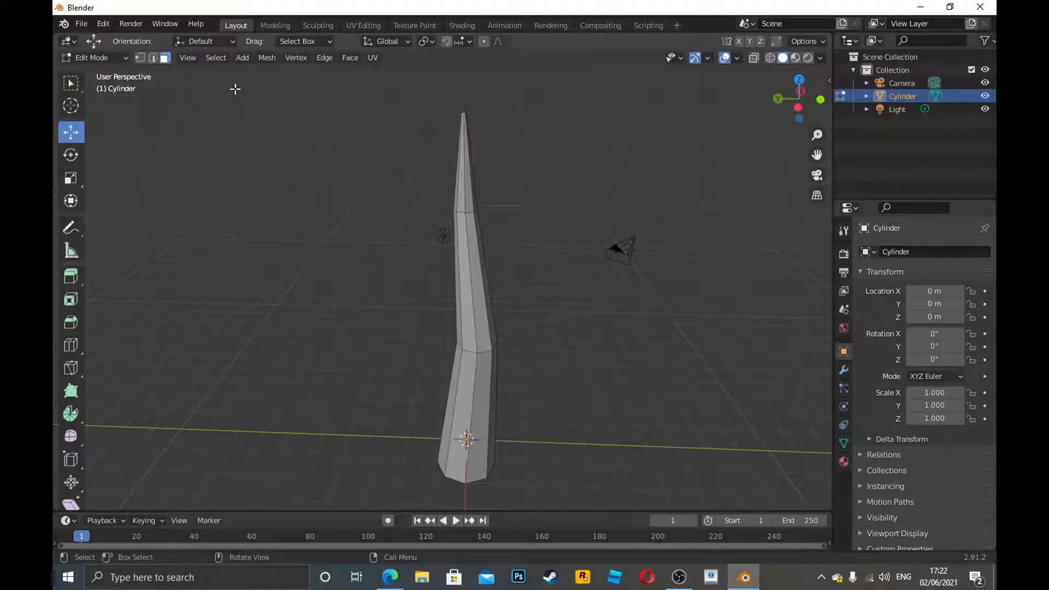
Return to Object Mode and add a second eight-sided cylinder mesh with a 1 m radius and 2 m depth.
{"action": "left_click", "coordinate": [113, 58]}
{"action": "left_click", "coordinate": [107, 73]}
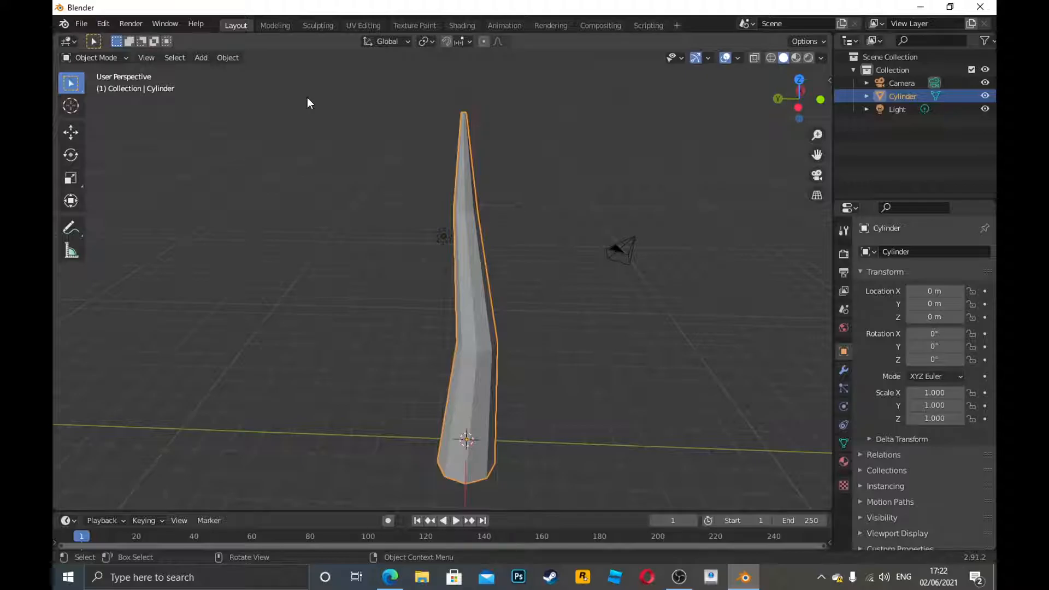
{"action": "key", "text": "shift+a"}
{"action": "mouse_move", "coordinate": [307, 98]}
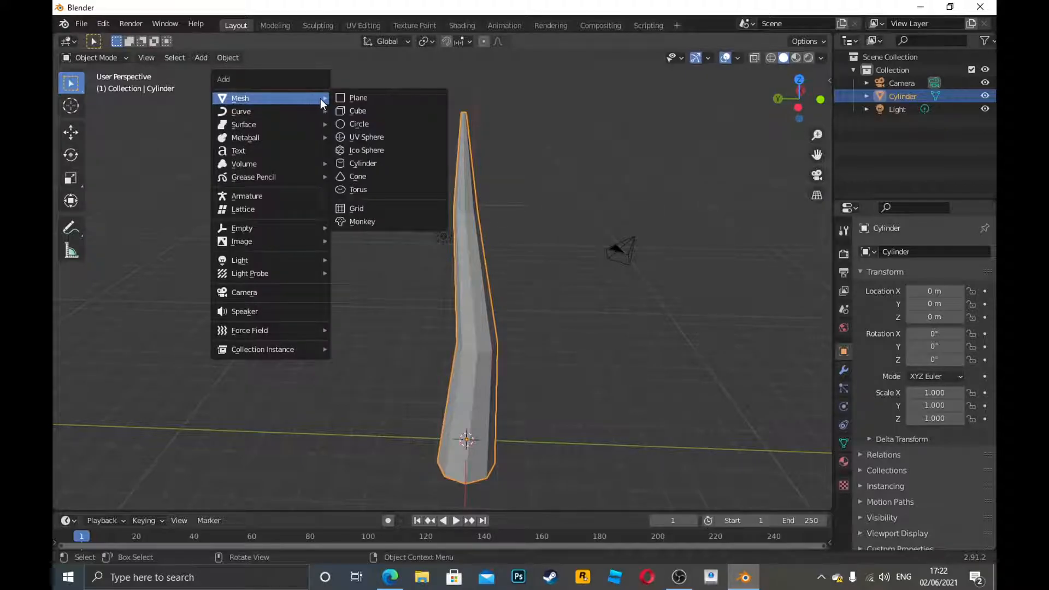
{"action": "left_click", "coordinate": [364, 163]}
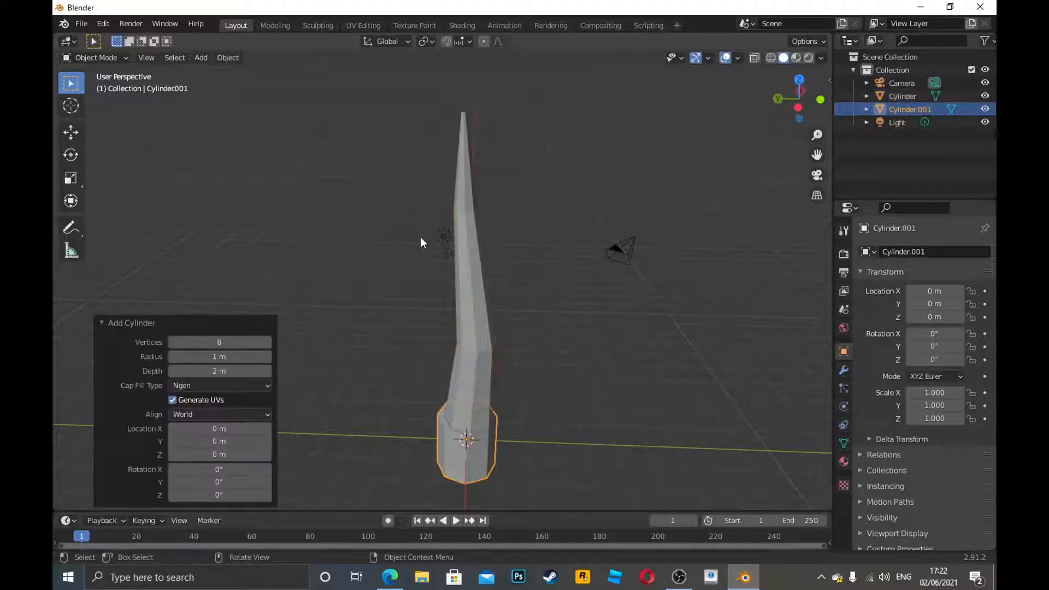
Move the new cylinder about 9.92 m along Z, 0.17 m along Y and 0.23 m along X so it sits over the column's tip.
{"action": "left_click", "coordinate": [71, 133]}
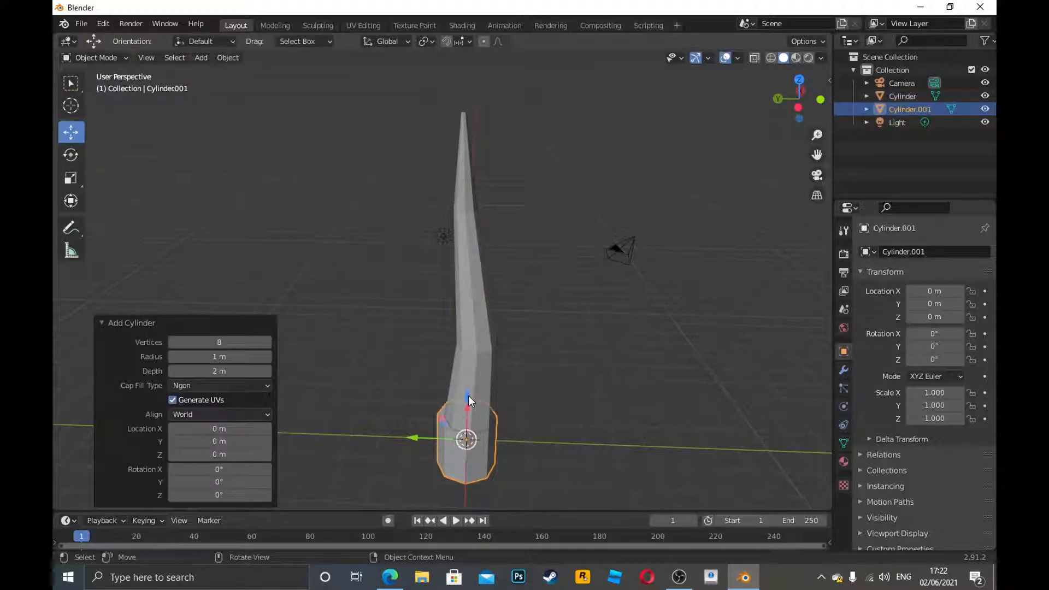
{"action": "left_click_drag", "start_coordinate": [468, 395], "coordinate": [472, 101]}
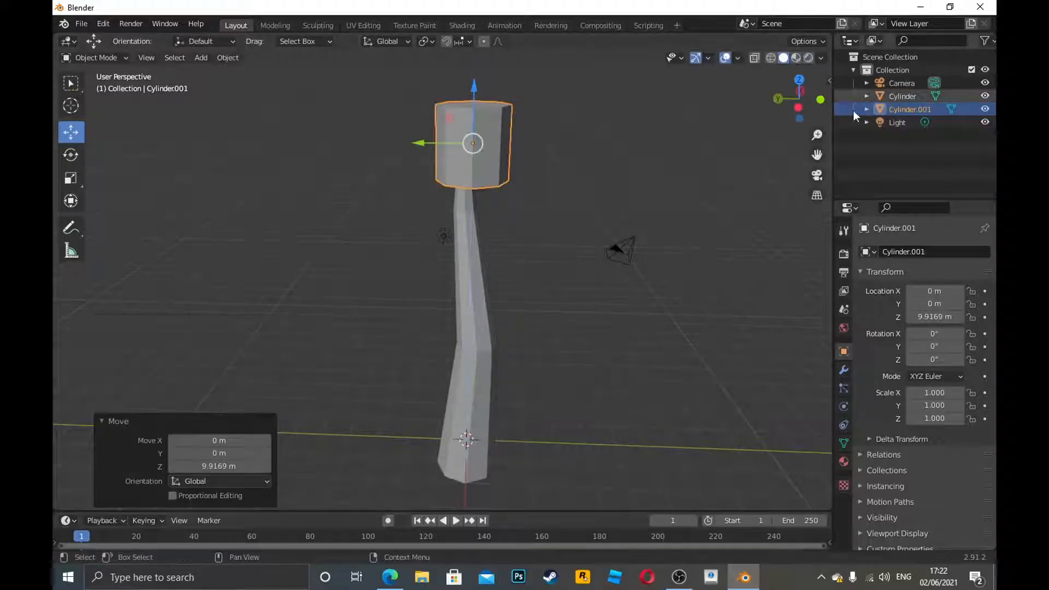
{"action": "left_click_drag", "start_coordinate": [802, 115], "coordinate": [814, 162]}
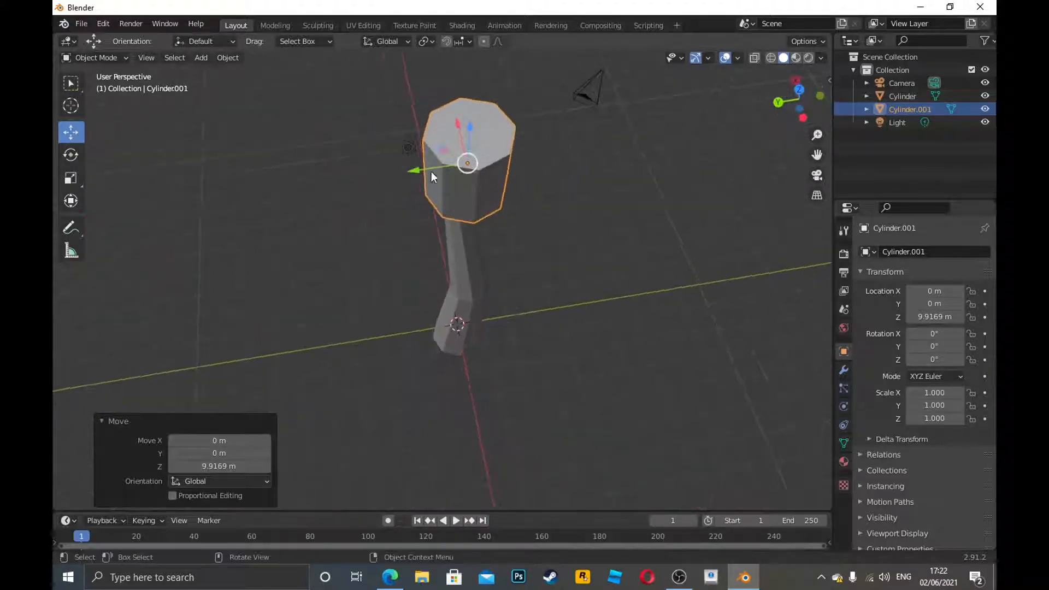
{"action": "left_click_drag", "start_coordinate": [421, 170], "coordinate": [414, 171]}
{"action": "left_click_drag", "start_coordinate": [799, 103], "coordinate": [902, 22]}
{"action": "left_click_drag", "start_coordinate": [361, 184], "coordinate": [351, 187]}
Enter Edit Mode on the upper cylinder and move its bottom face about -1.7 m along Z.
{"action": "left_click_drag", "start_coordinate": [801, 99], "coordinate": [775, 119]}
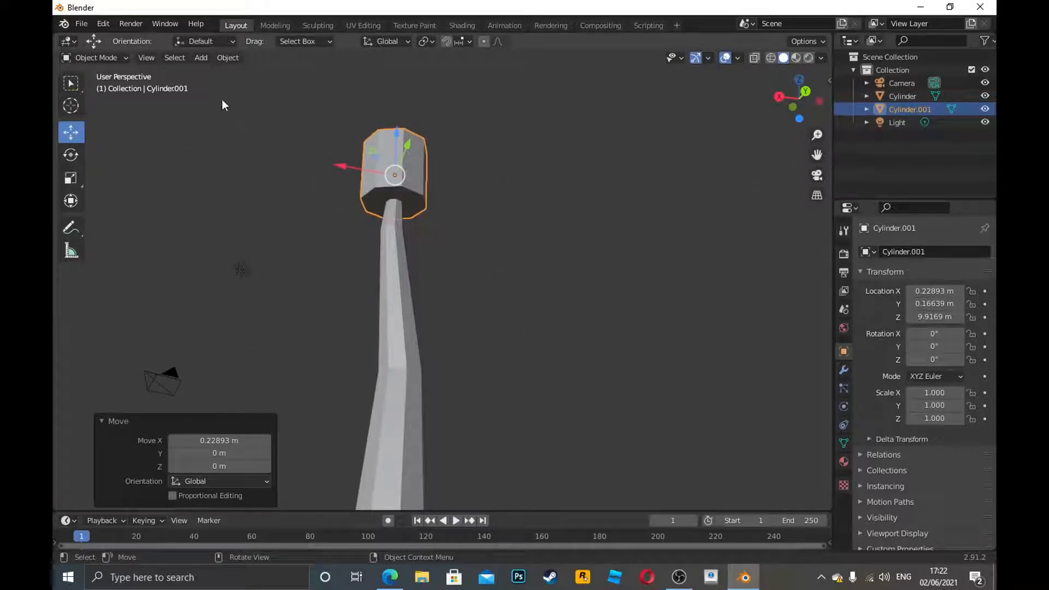
{"action": "left_click", "coordinate": [96, 57]}
{"action": "left_click", "coordinate": [96, 87]}
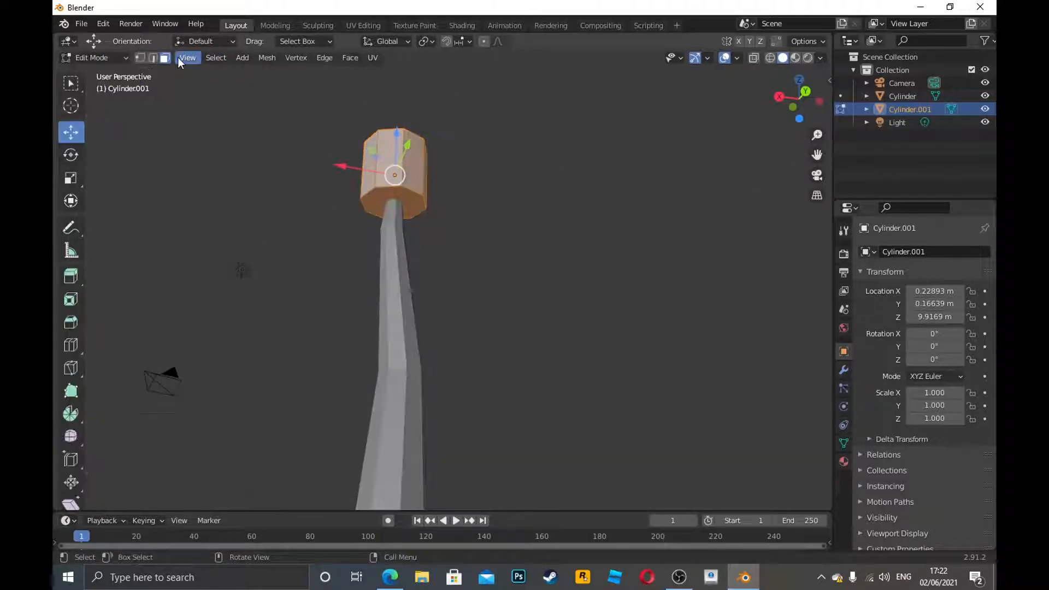
{"action": "left_click", "coordinate": [399, 199]}
{"action": "left_click_drag", "start_coordinate": [393, 159], "coordinate": [394, 210]}
Scale the upper cylinder's top face down uniformly into a narrow tip so the cylinder forms a cone.
{"action": "left_click_drag", "start_coordinate": [793, 96], "coordinate": [807, 135]}
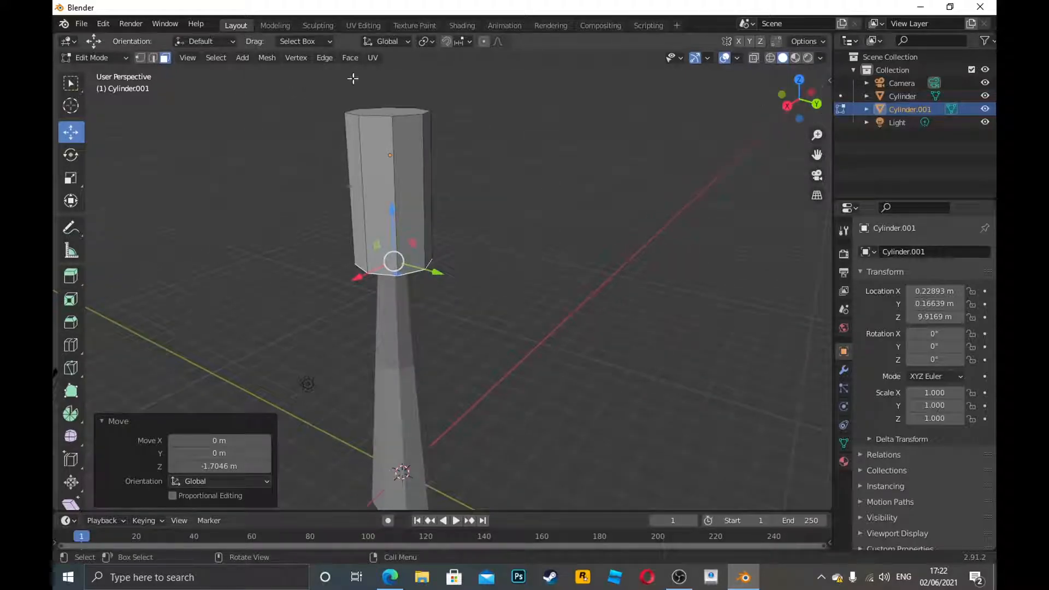
{"action": "left_click", "coordinate": [389, 115]}
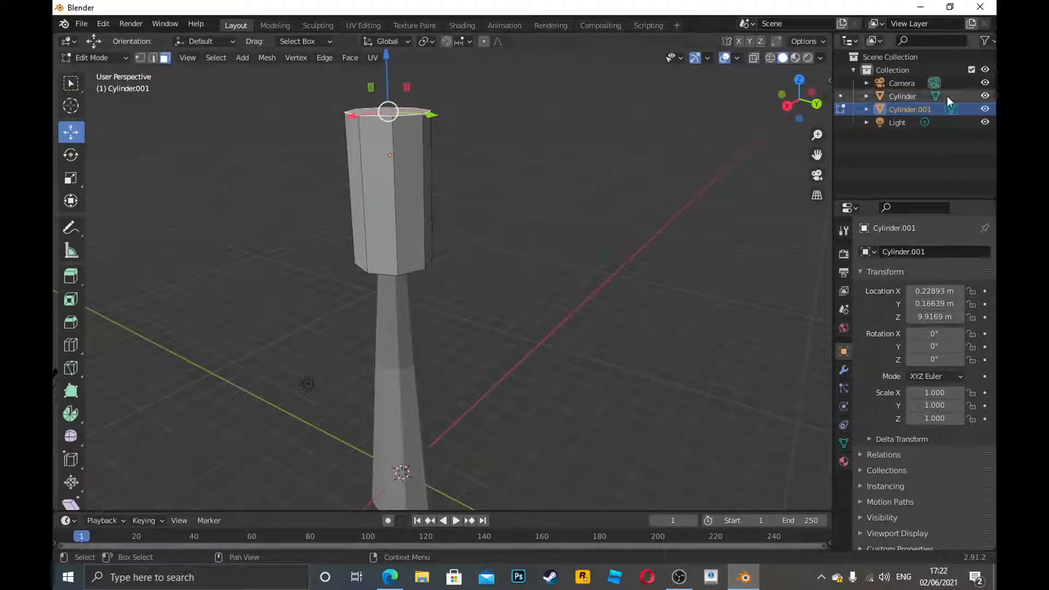
{"action": "left_click_drag", "start_coordinate": [816, 155], "coordinate": [855, 205]}
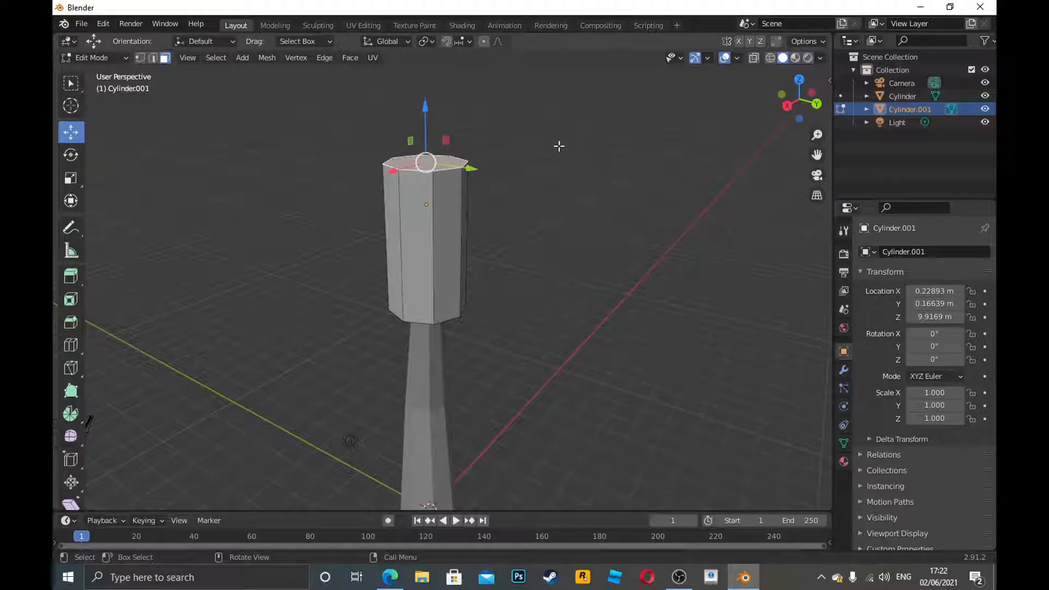
{"action": "key", "text": "s"}
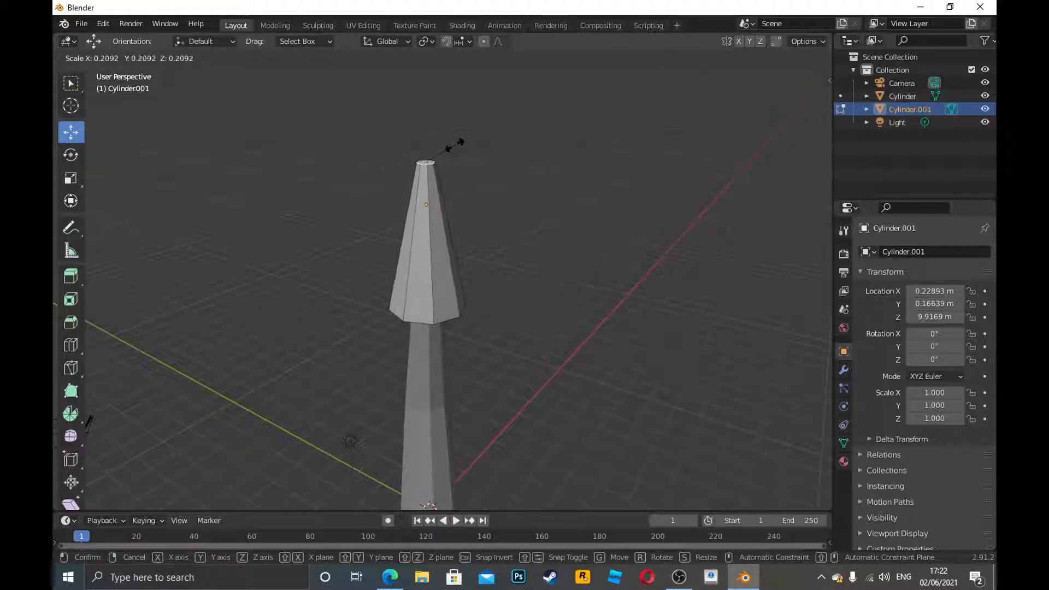
{"action": "left_click", "coordinate": [440, 152]}
Scale the cone's bottom face uniformly to about 1.57.
{"action": "left_click_drag", "start_coordinate": [791, 120], "coordinate": [796, 58]}
{"action": "left_click", "coordinate": [454, 269]}
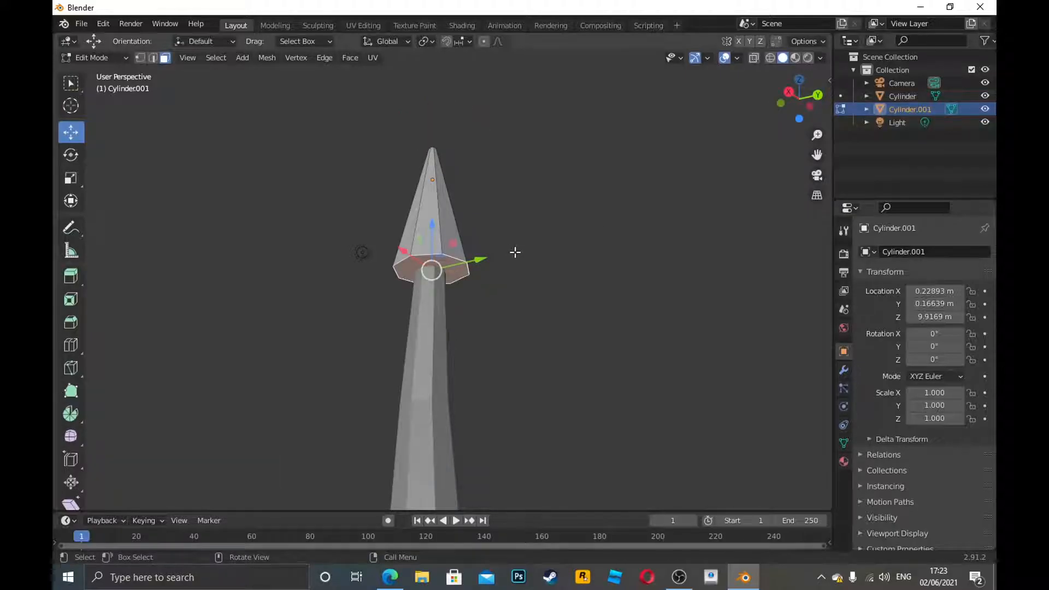
{"action": "key", "text": "s"}
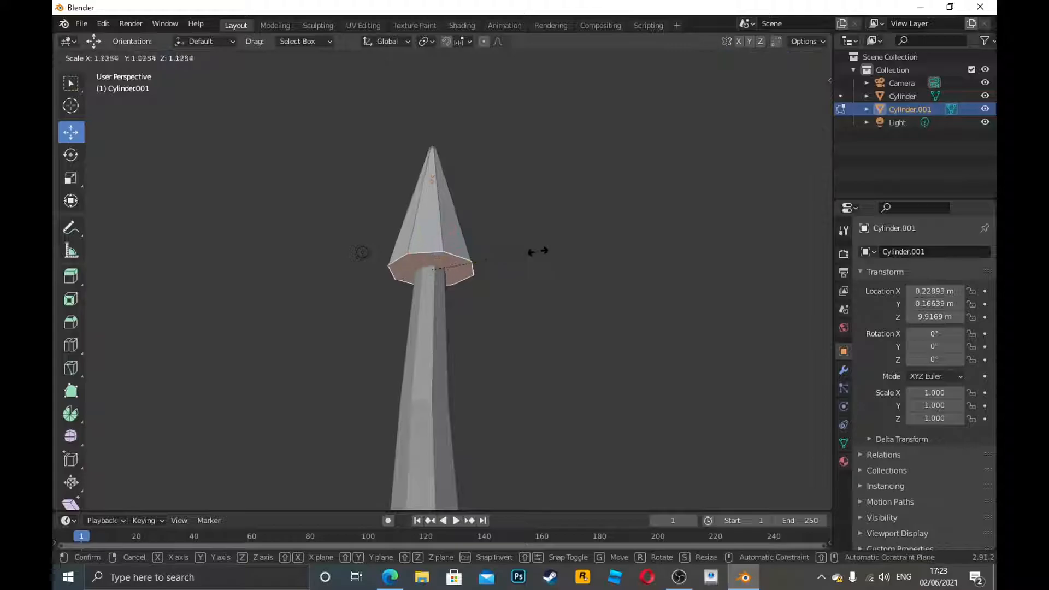
{"action": "left_click", "coordinate": [573, 240]}
{"action": "left_click_drag", "start_coordinate": [789, 95], "coordinate": [918, 161]}
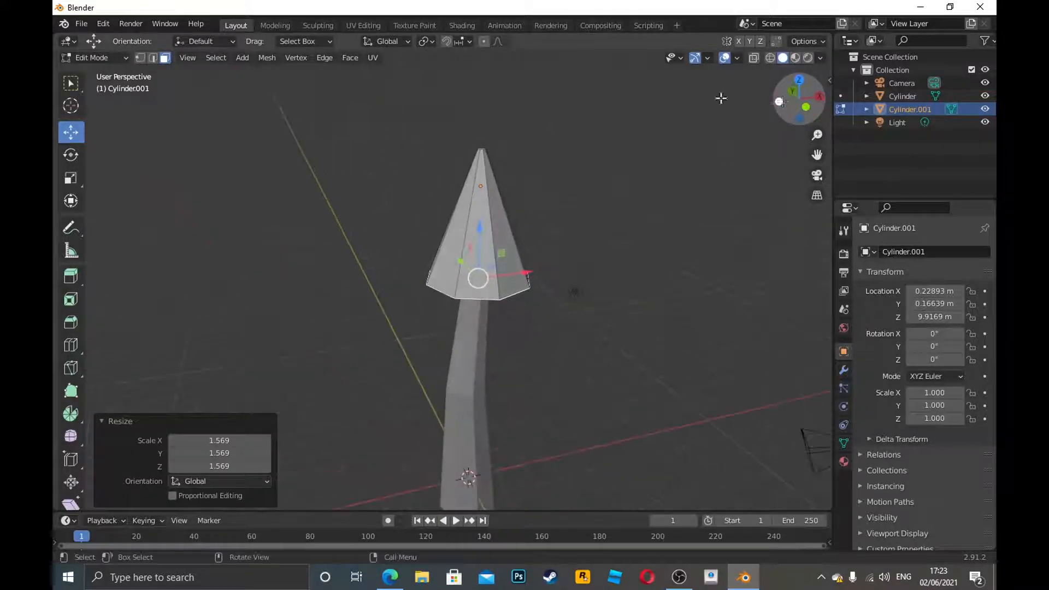
{"action": "left_click_drag", "start_coordinate": [813, 108], "coordinate": [740, 52]}
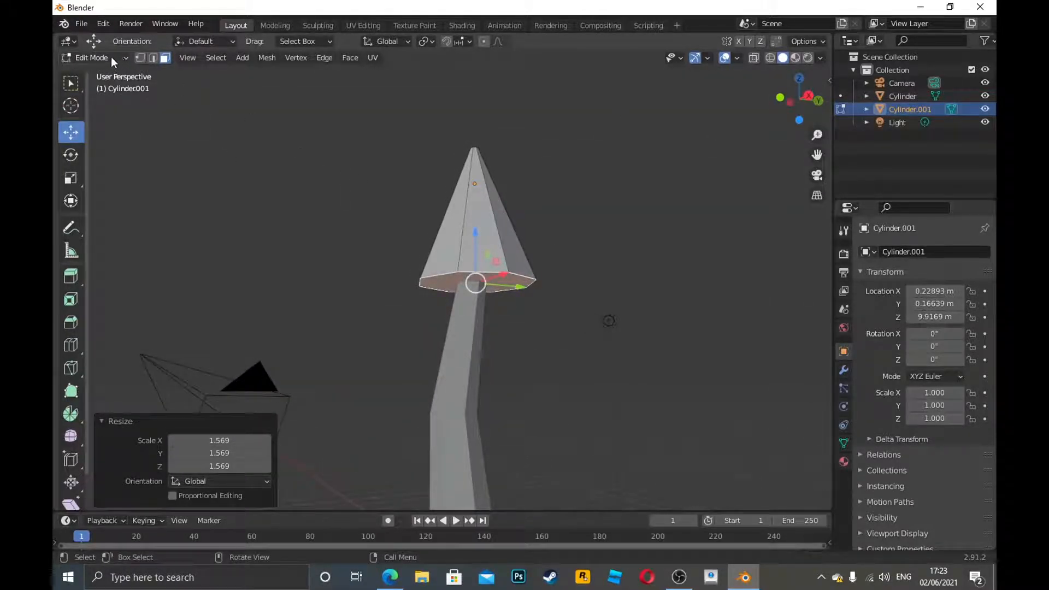
Return to Object Mode, duplicate the cone and move the copy about -2.8 m along Z.
{"action": "key", "text": "Tab"}
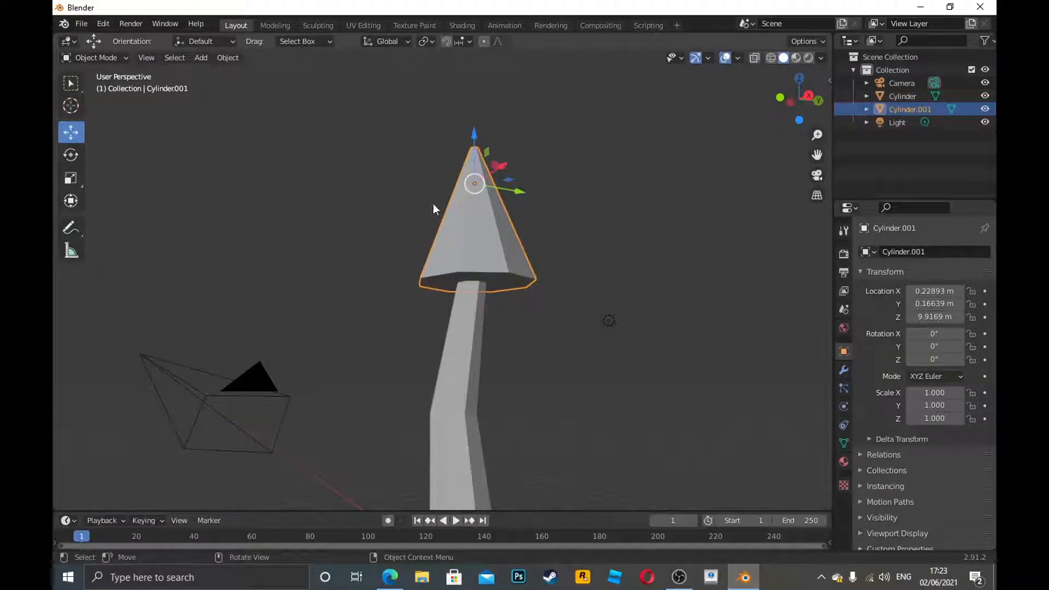
{"action": "right_click", "coordinate": [477, 229]}
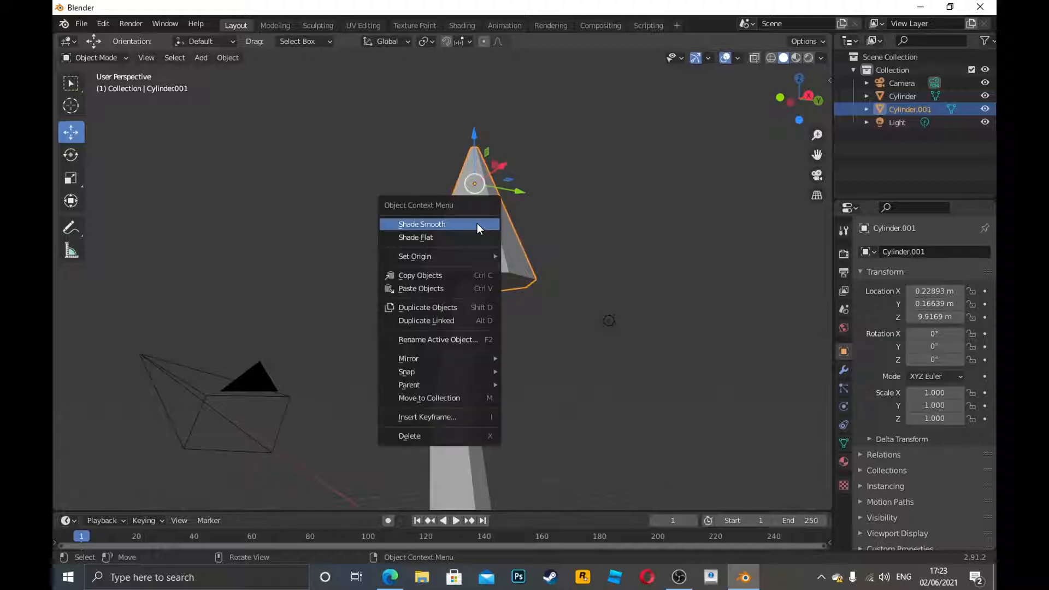
{"action": "left_click", "coordinate": [465, 309]}
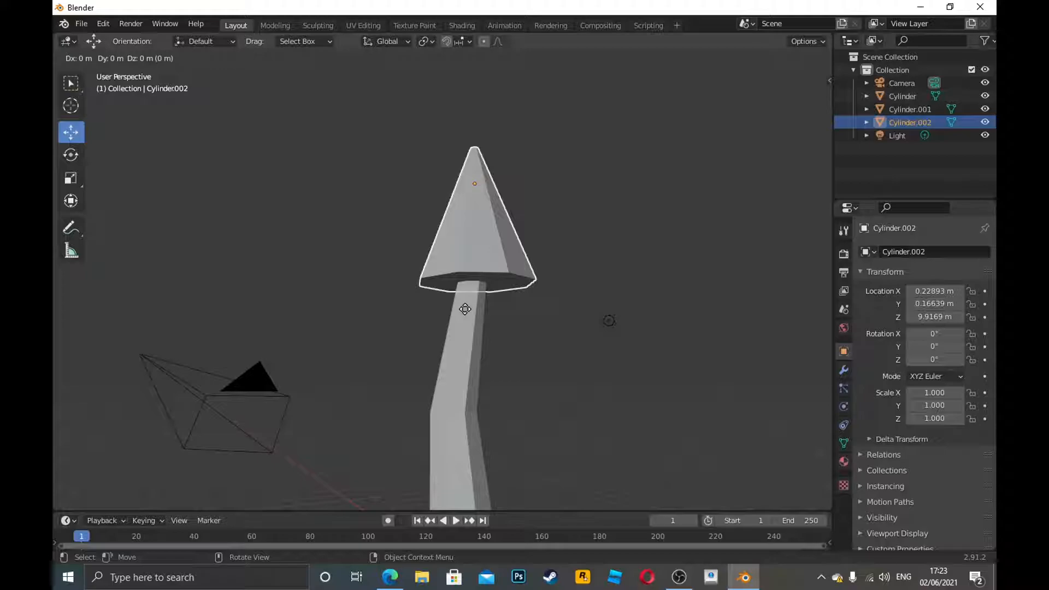
{"action": "left_click", "coordinate": [464, 309]}
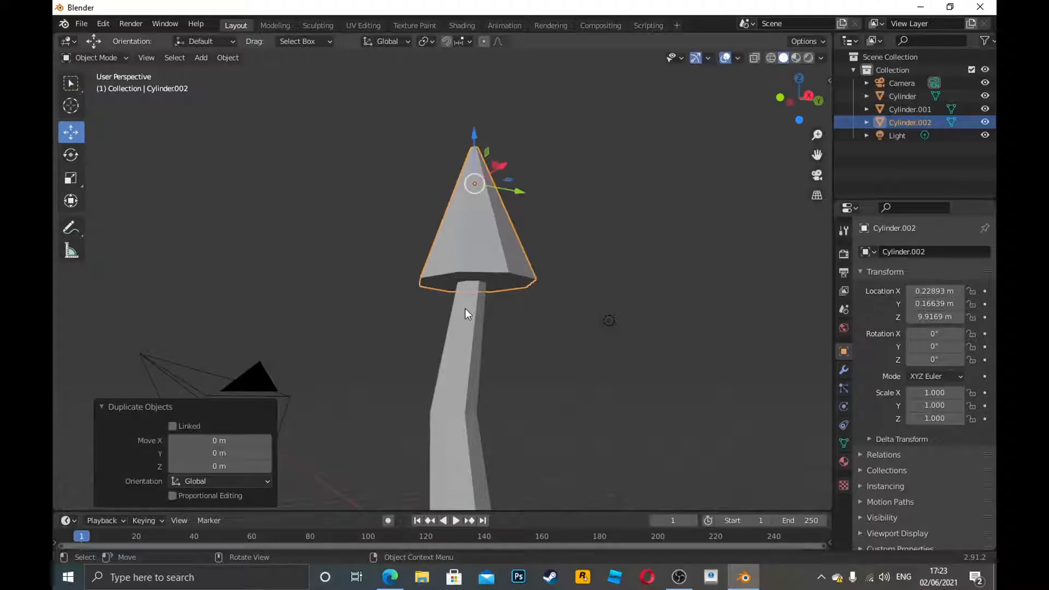
{"action": "left_click_drag", "start_coordinate": [476, 144], "coordinate": [474, 240]}
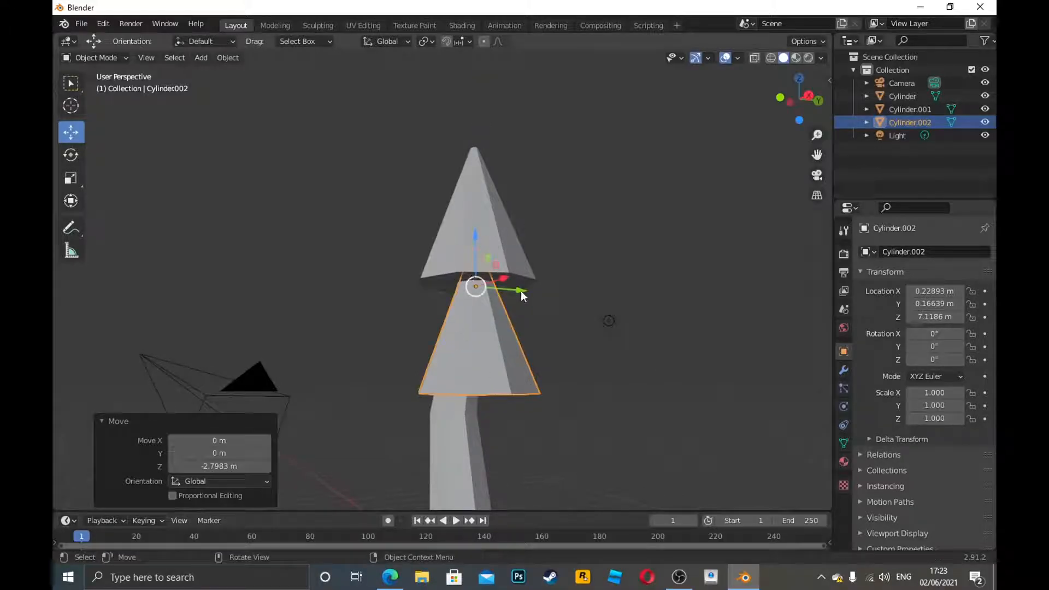
Rotate the duplicated cone -7.2° about X and scale its bottom face up uniformly.
{"action": "left_click", "coordinate": [71, 156]}
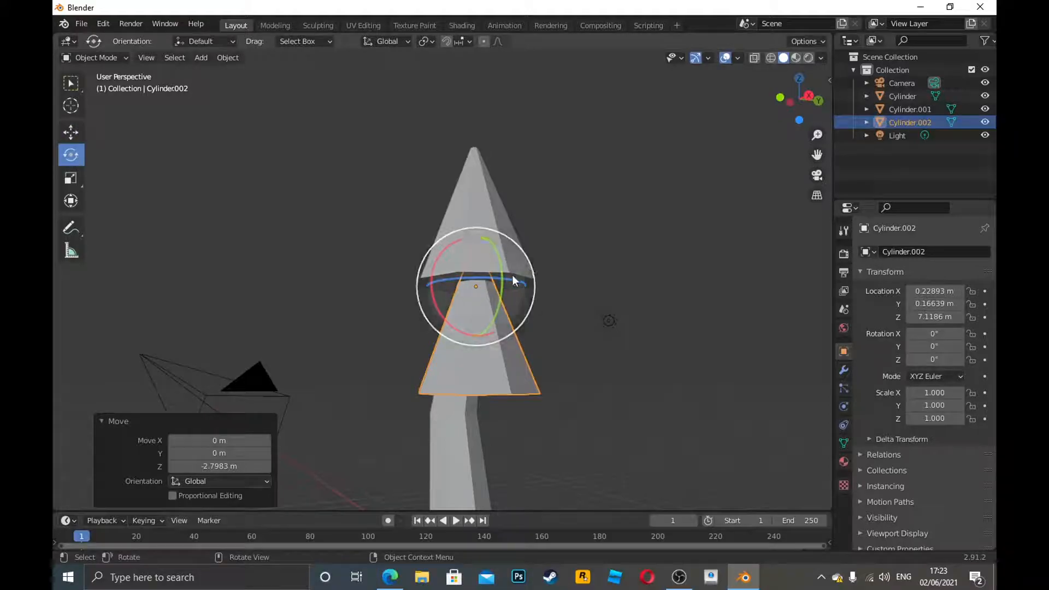
{"action": "left_click_drag", "start_coordinate": [449, 245], "coordinate": [452, 244]}
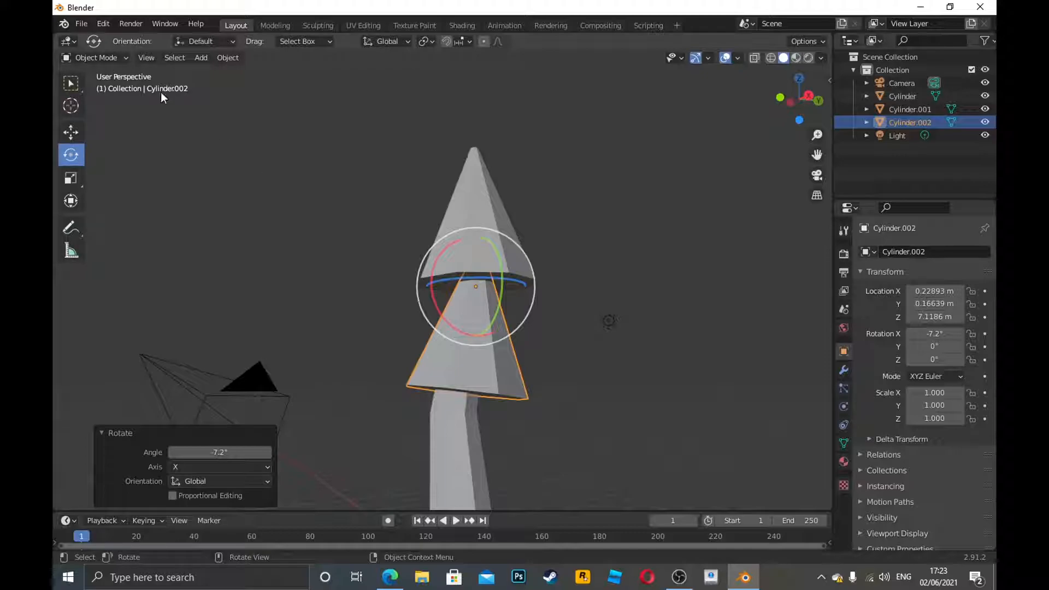
{"action": "key", "text": "Tab"}
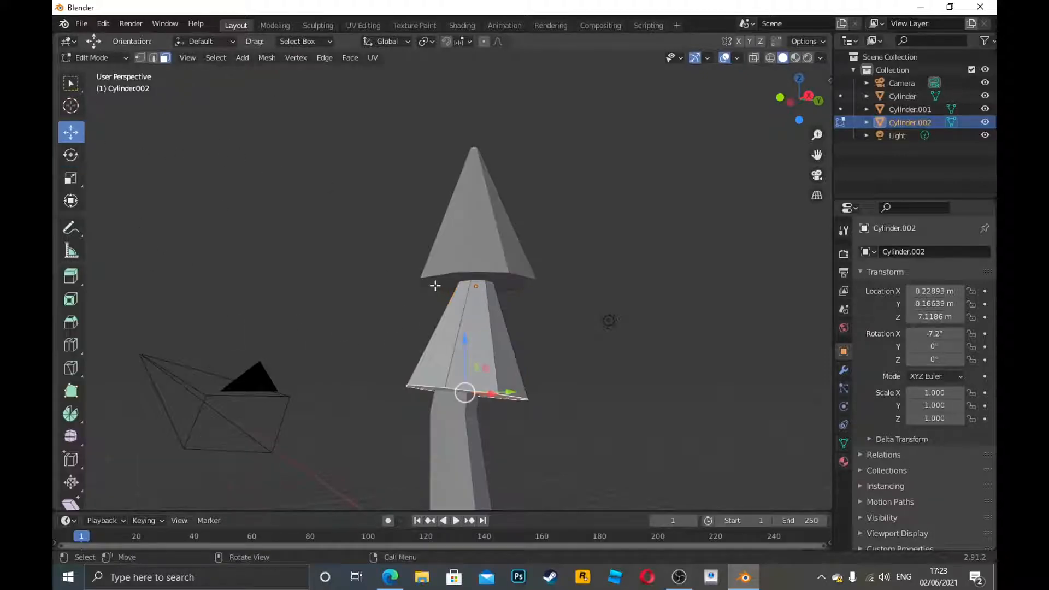
{"action": "left_click_drag", "start_coordinate": [805, 124], "coordinate": [591, 359]}
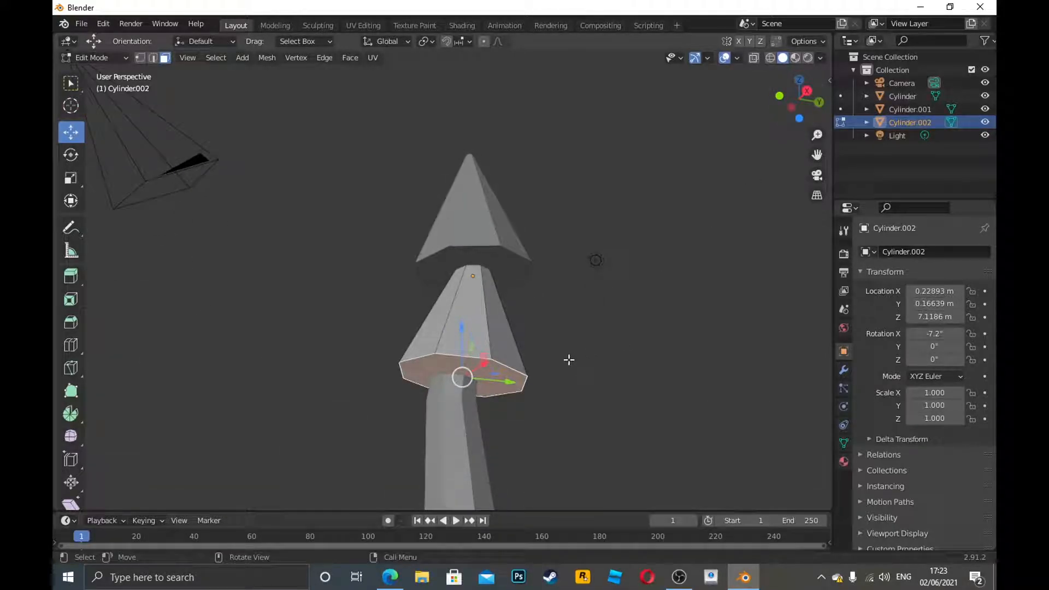
{"action": "key", "text": "s"}
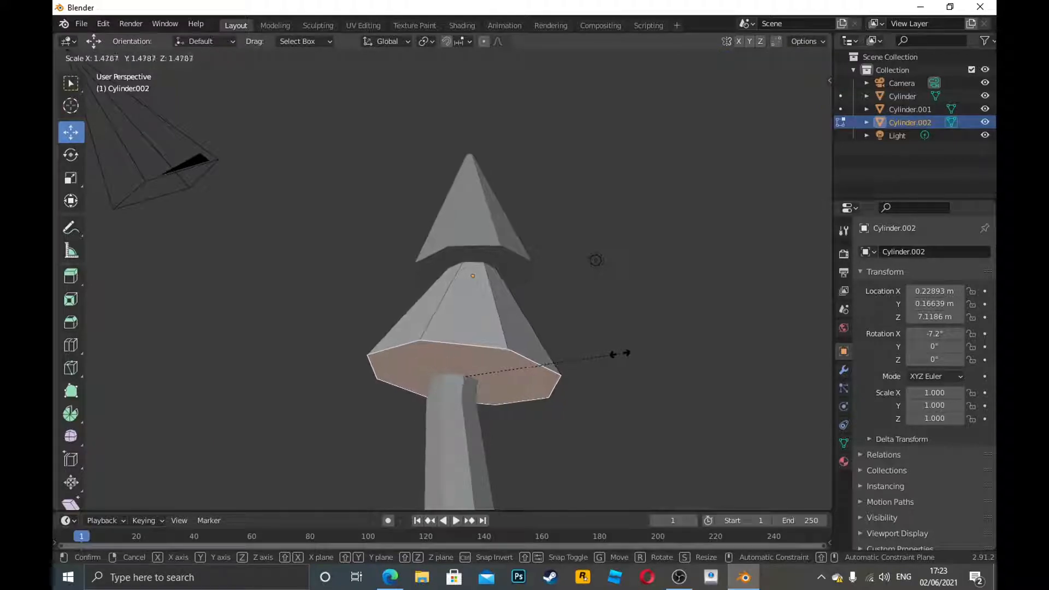
{"action": "left_click", "coordinate": [603, 354]}
{"action": "left_click_drag", "start_coordinate": [791, 105], "coordinate": [821, 111]}
Return to Object Mode and raise the tilted cone along Z to about 7.51 m, just under the top cone.
{"action": "key", "text": "Tab"}
{"action": "left_click", "coordinate": [71, 132]}
{"action": "left_click_drag", "start_coordinate": [476, 189], "coordinate": [475, 171]}
{"action": "left_click", "coordinate": [659, 207]}
{"action": "left_click_drag", "start_coordinate": [796, 103], "coordinate": [792, 104]}
{"action": "left_click", "coordinate": [500, 285]}
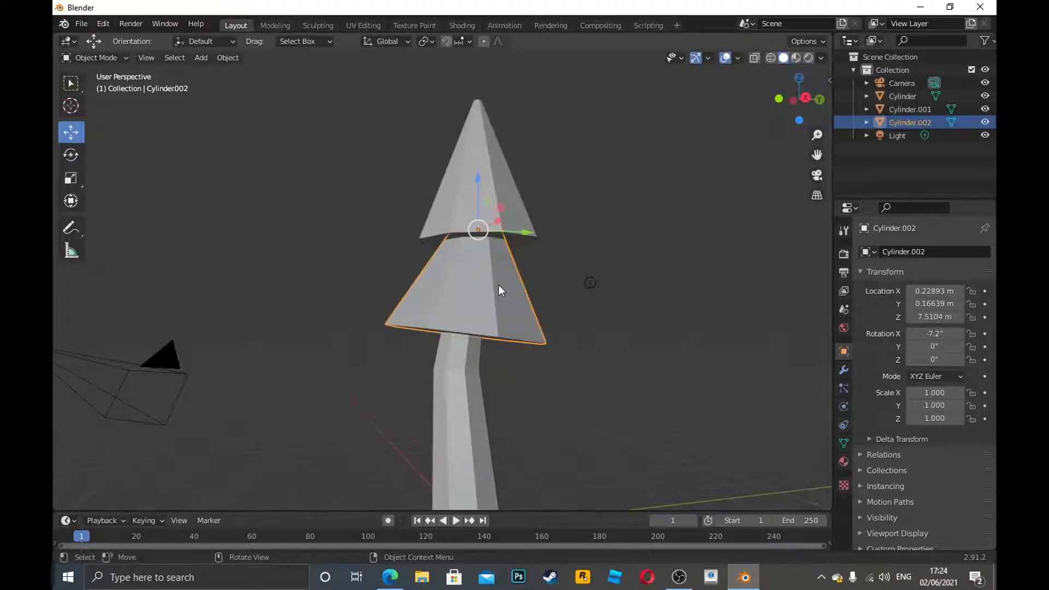
Duplicate the tilted cone and move the copy down along Z to about 5.04 m.
{"action": "key", "text": "shift+d"}
{"action": "left_click", "coordinate": [499, 285]}
{"action": "left_click_drag", "start_coordinate": [480, 181], "coordinate": [447, 285]}
Set the lowest cone's X rotation to 0°.
{"action": "left_click", "coordinate": [71, 155]}
{"action": "left_click_drag", "start_coordinate": [941, 334], "coordinate": [901, 335]}
{"action": "left_click", "coordinate": [930, 334]}
{"action": "key", "text": "BackSpace"}
{"action": "type", "text": "0"}
{"action": "key", "text": "Return"}
Shift the lowest cone to about -0.10 m in X and -0.04 m in Y so it sits around the trunk.
{"action": "left_click_drag", "start_coordinate": [805, 104], "coordinate": [57, 174]}
{"action": "left_click_drag", "start_coordinate": [539, 318], "coordinate": [344, 298]}
{"action": "middle_click_drag", "start_coordinate": [344, 298], "coordinate": [361, 273]}
{"action": "left_click_drag", "start_coordinate": [799, 99], "coordinate": [759, 126]}
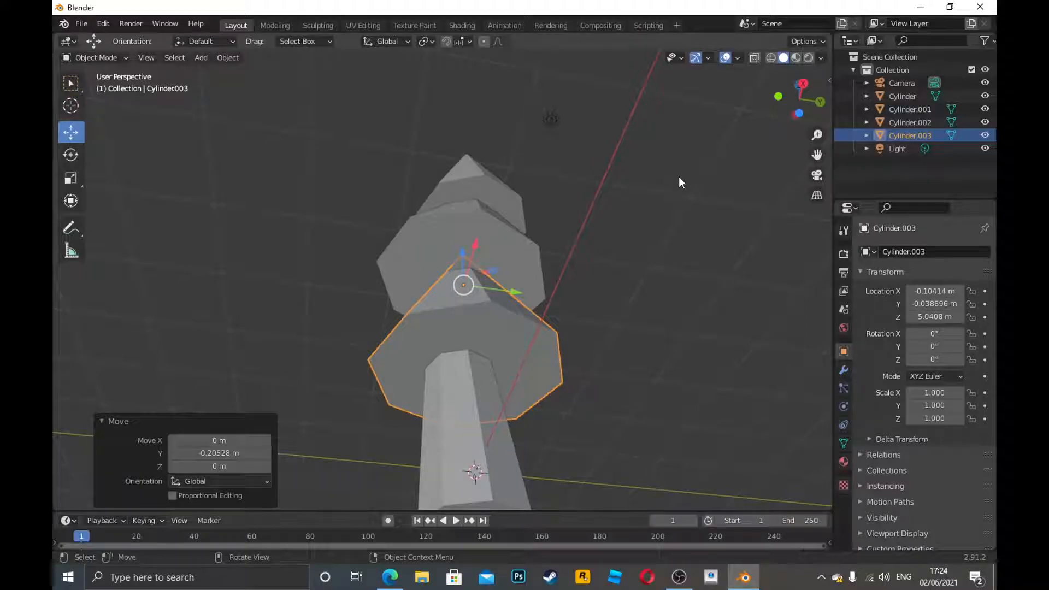
Scale the lowest cone's bottom face up uniformly in Edit Mode, then return to Object Mode.
{"action": "key", "text": "Tab"}
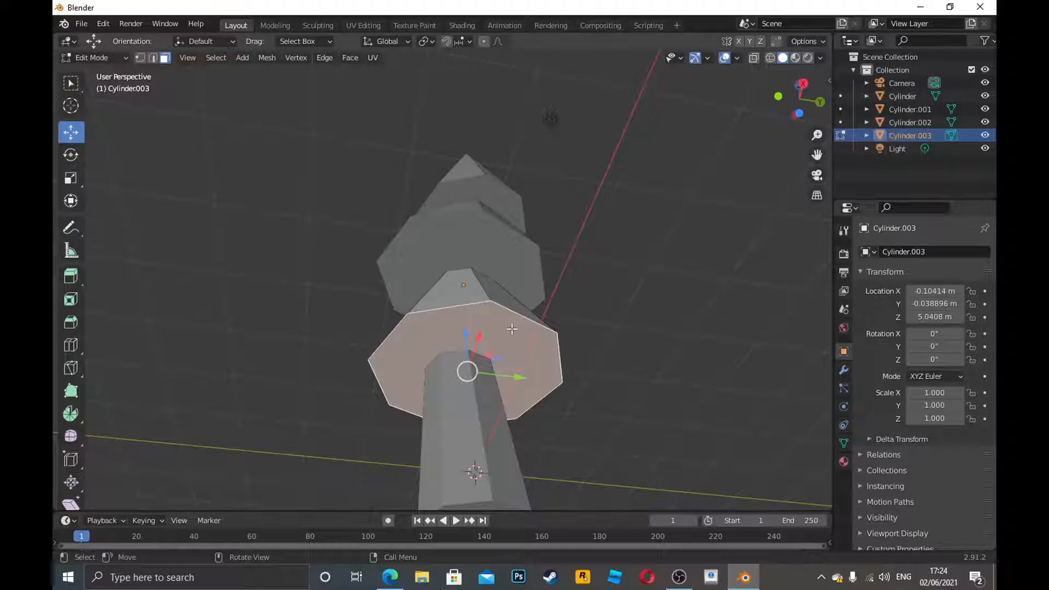
{"action": "key", "text": "s"}
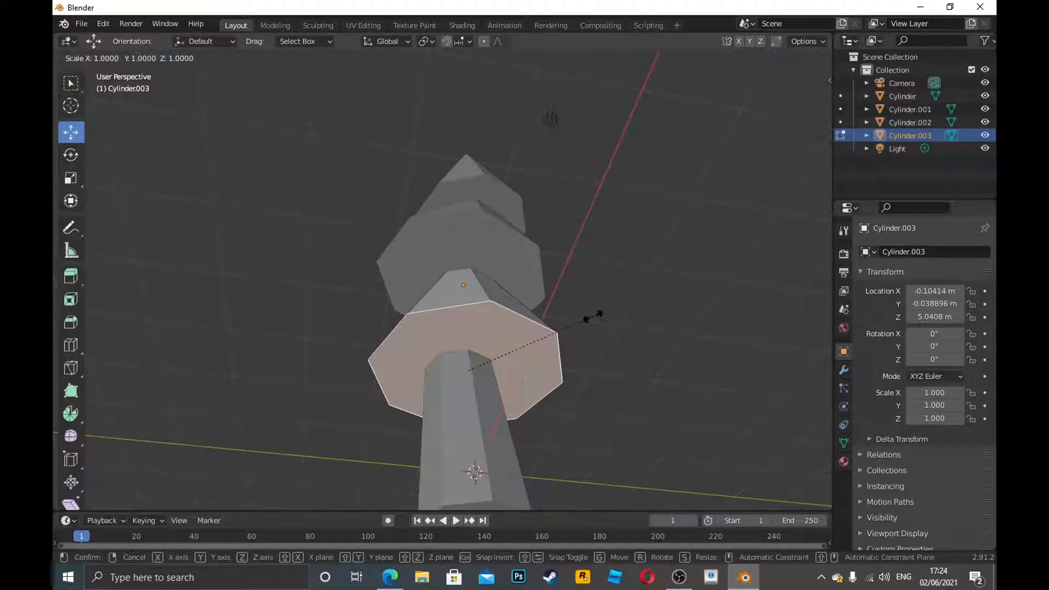
{"action": "left_click", "coordinate": [642, 296]}
{"action": "left_click_drag", "start_coordinate": [825, 94], "coordinate": [776, 145]}
{"action": "left_click", "coordinate": [477, 313]}
{"action": "key", "text": "Tab"}
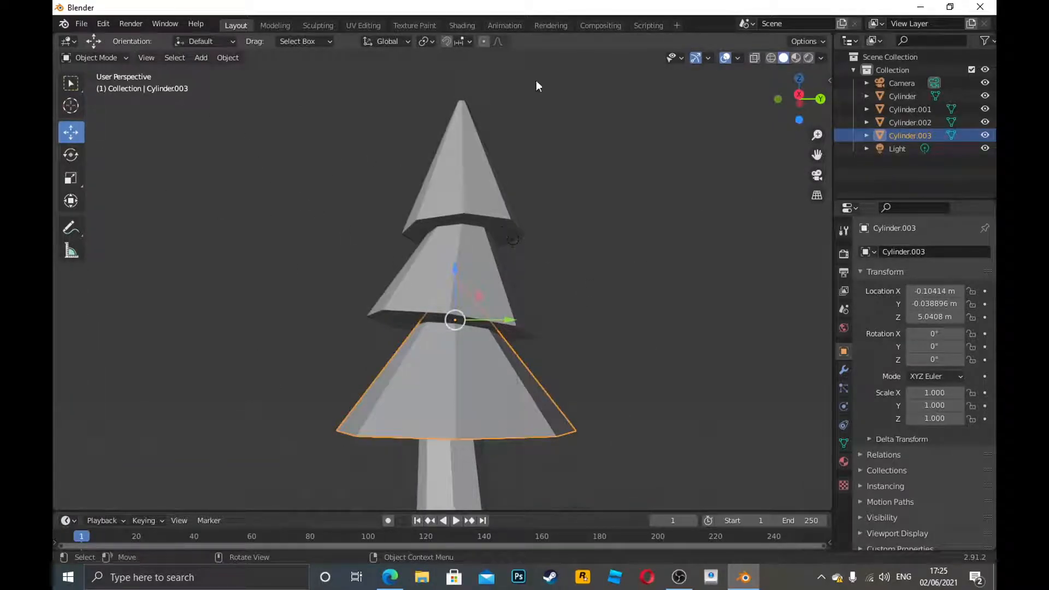
Scale the middle cone's bottom face uniformly to about 1.064 in Edit Mode, clear the selection and return to Object Mode.
{"action": "left_click", "coordinate": [439, 186]}
{"action": "left_click", "coordinate": [448, 302]}
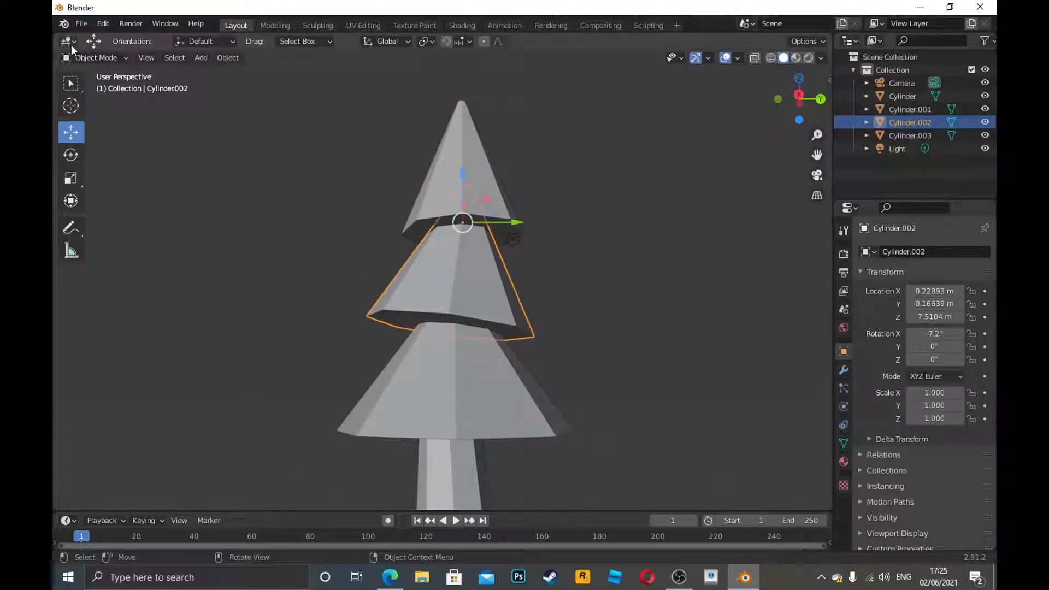
{"action": "key", "text": "Tab"}
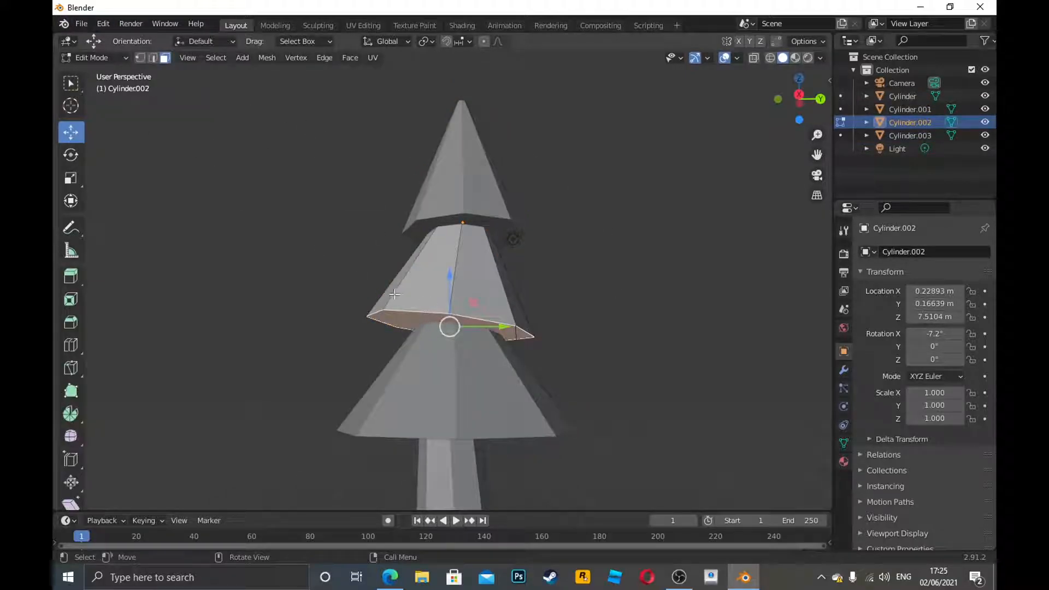
{"action": "left_click_drag", "start_coordinate": [808, 114], "coordinate": [798, 98]}
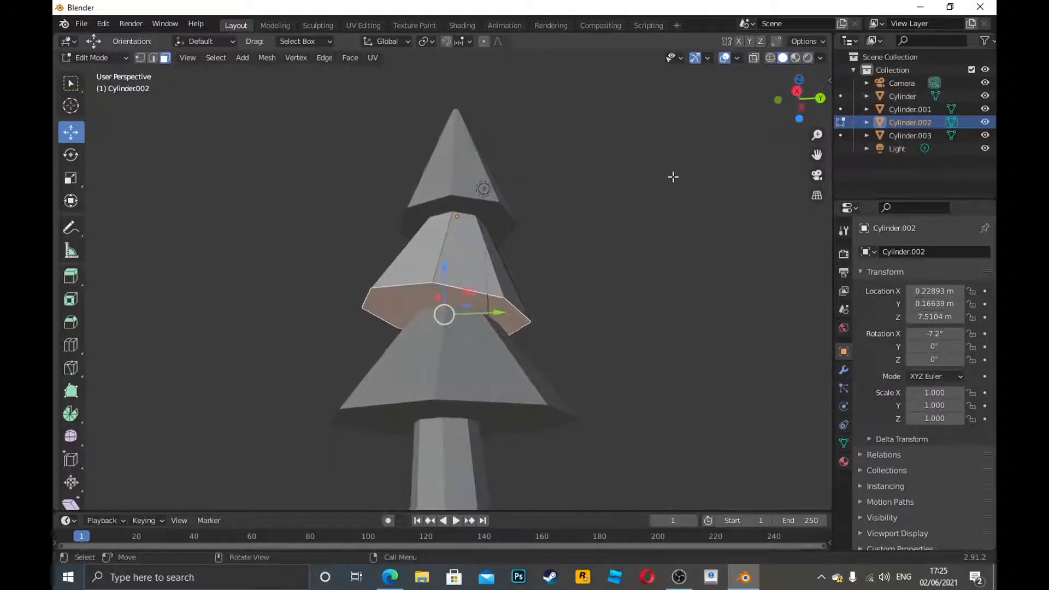
{"action": "key", "text": "s"}
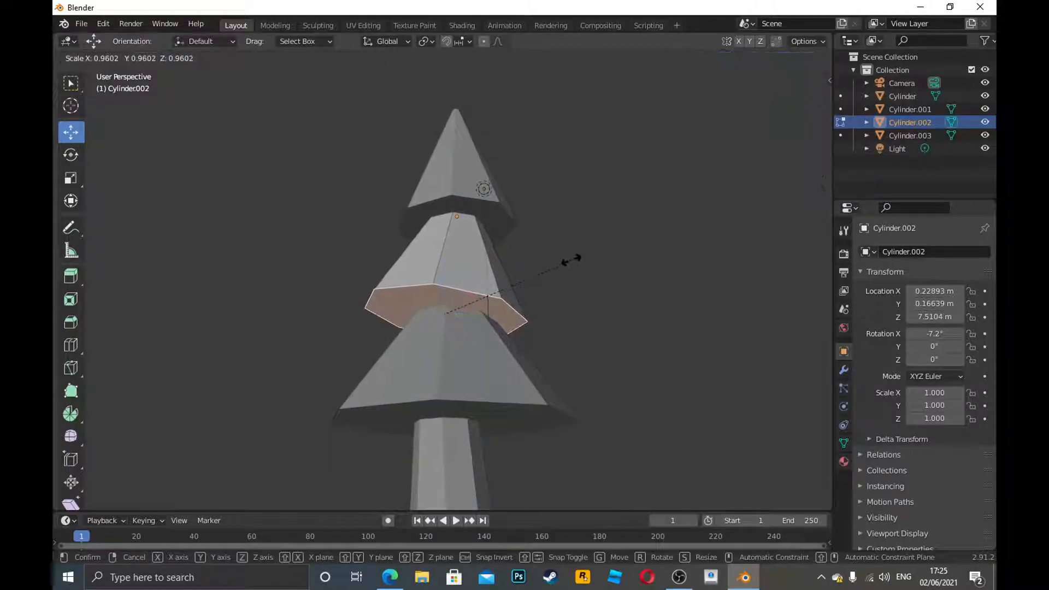
{"action": "left_click", "coordinate": [589, 262]}
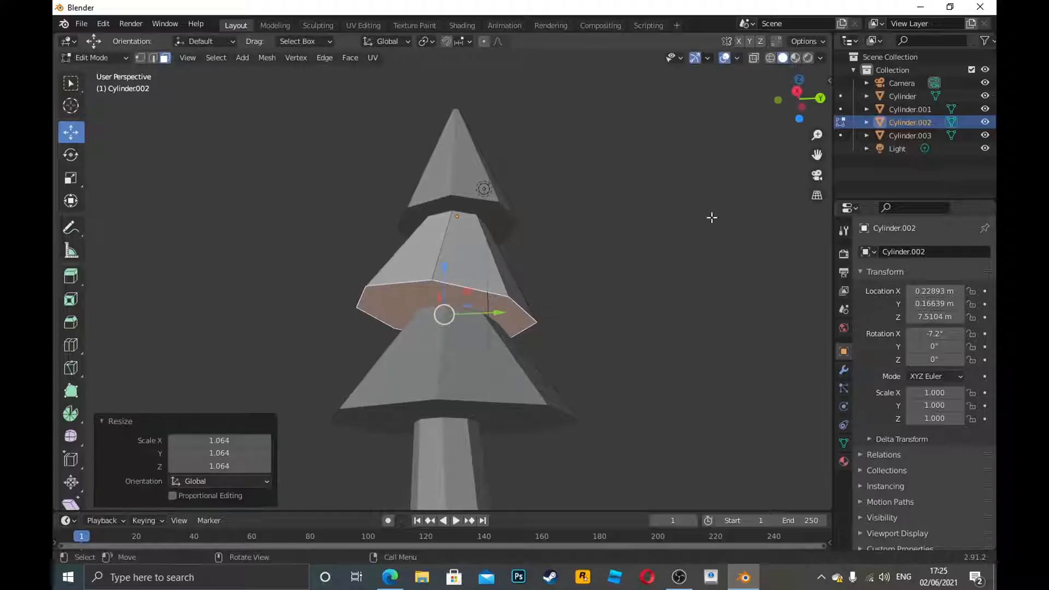
{"action": "mouse_move", "coordinate": [801, 121]}
{"action": "left_mouse_down"}
{"action": "mouse_move", "coordinate": [801, 87]}
{"action": "mouse_move", "coordinate": [802, 135]}
{"action": "left_mouse_up"}
{"action": "scroll", "coordinate": [593, 275], "scroll_direction": "down", "scroll_amount": 2}
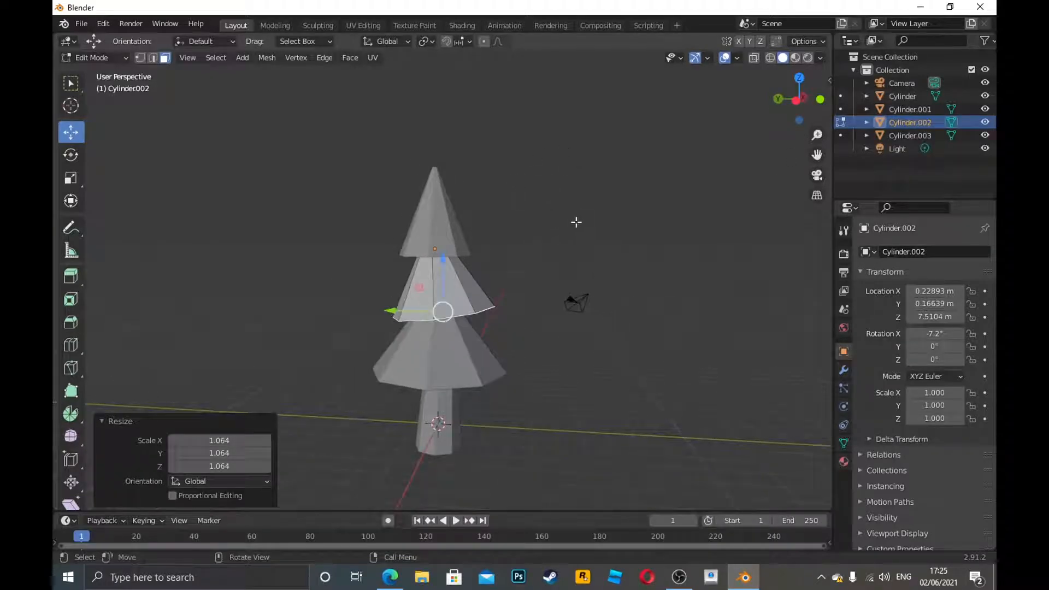
{"action": "left_click", "coordinate": [577, 195]}
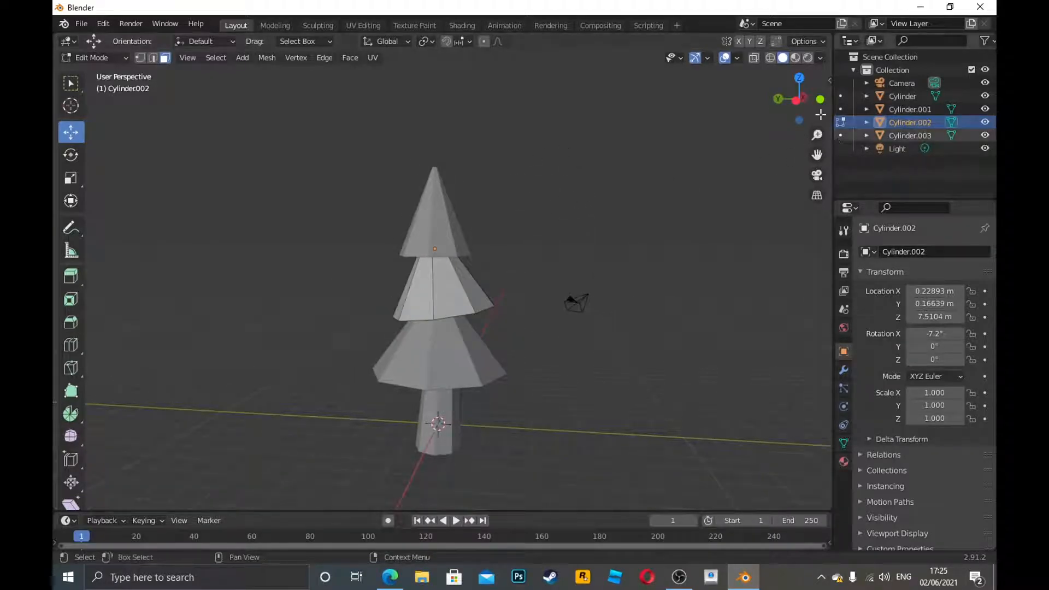
{"action": "left_click", "coordinate": [96, 57]}
{"action": "left_click", "coordinate": [96, 72]}
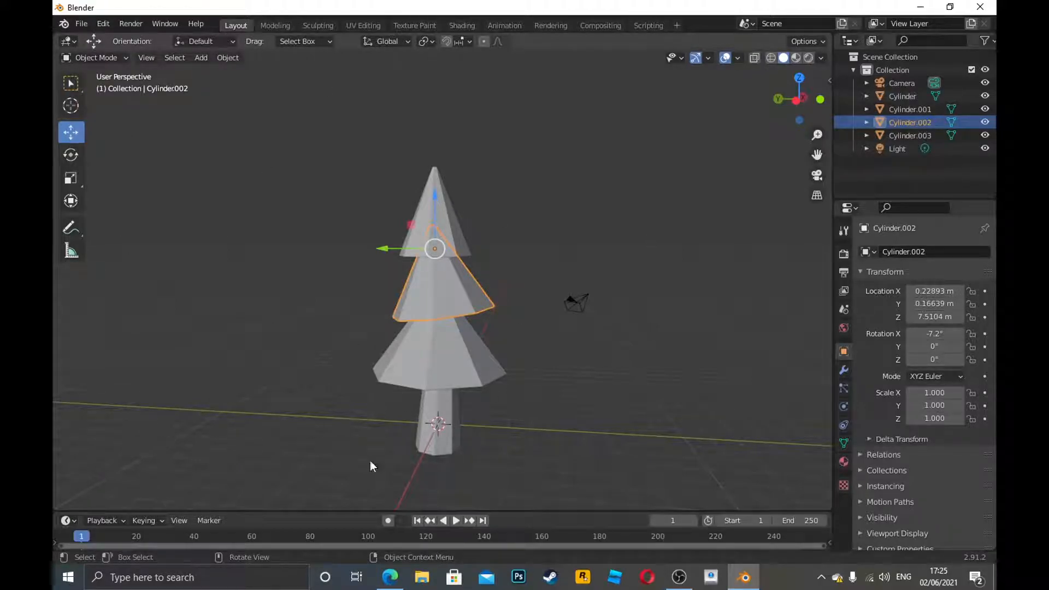
Export the tree scene in FBX format to the Documents folder under the file name YTtree.fbx.
{"action": "left_click", "coordinate": [84, 25]}
{"action": "left_click", "coordinate": [82, 26]}
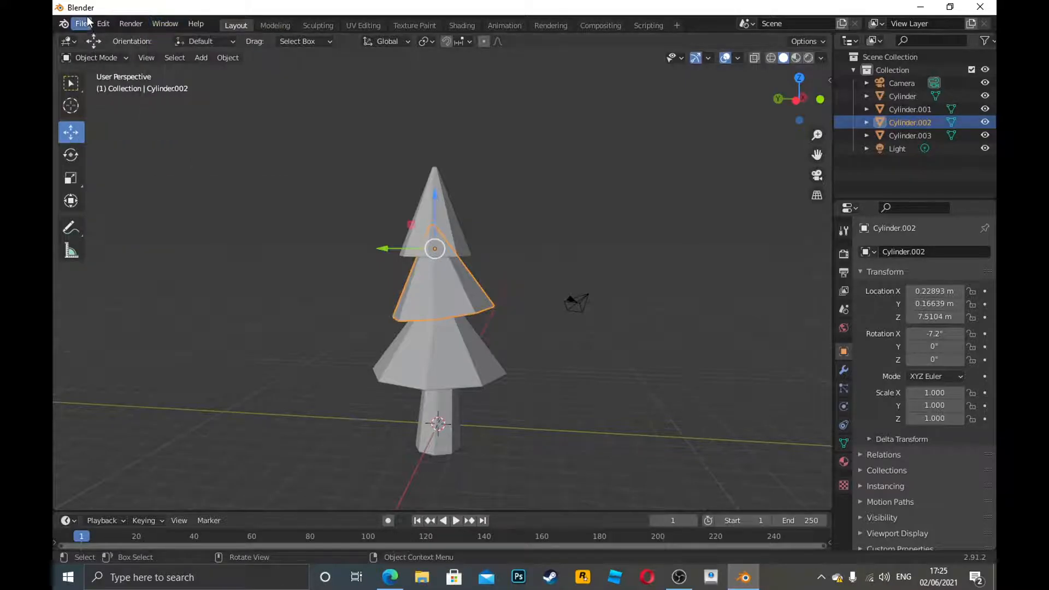
{"action": "left_click", "coordinate": [82, 25]}
{"action": "mouse_move", "coordinate": [112, 214]}
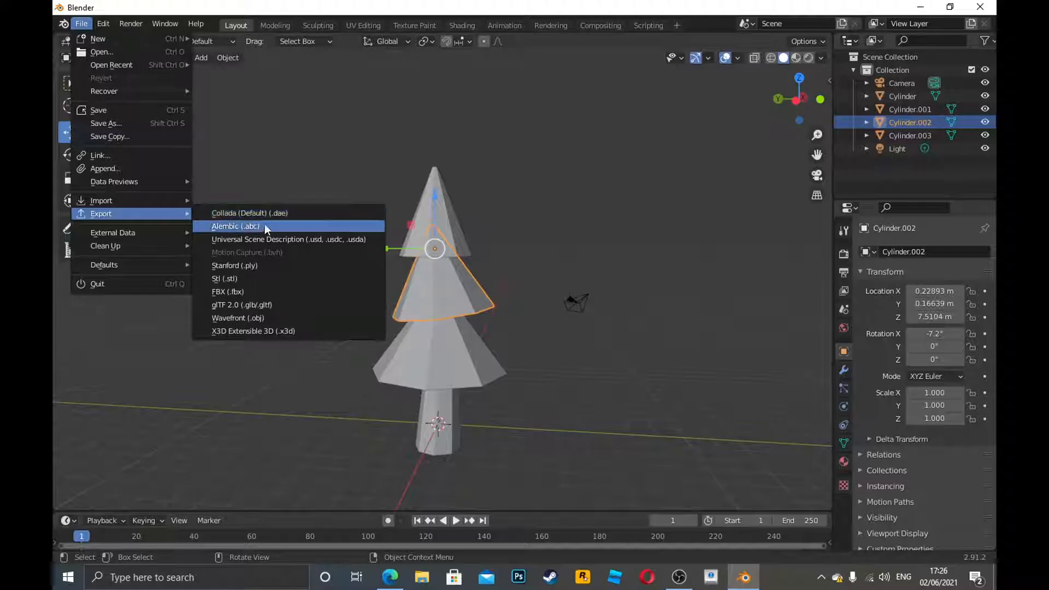
{"action": "left_click", "coordinate": [242, 292]}
{"action": "left_click", "coordinate": [381, 494]}
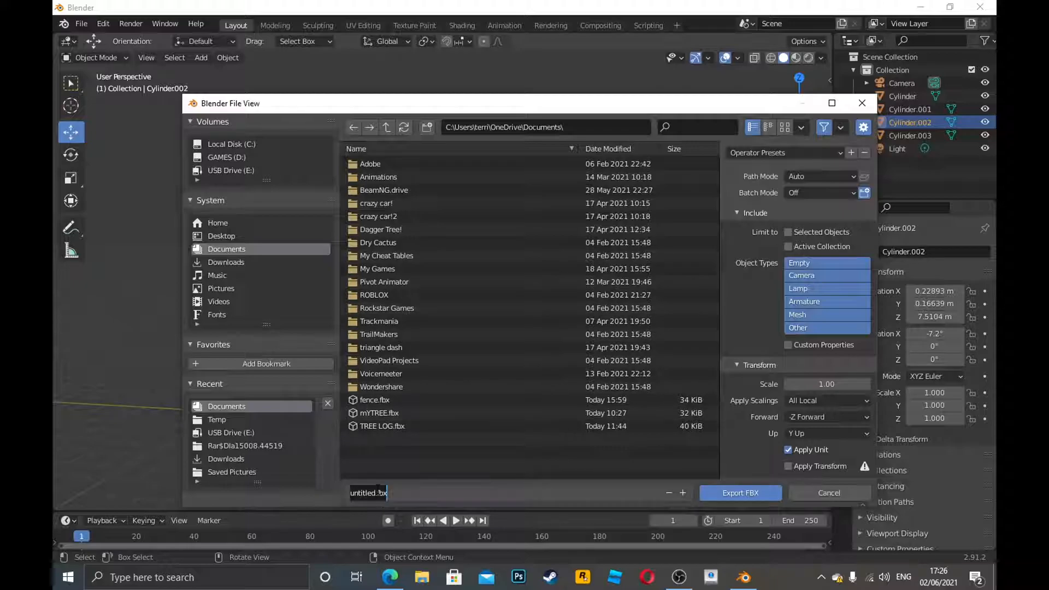
{"action": "left_click", "coordinate": [375, 493]}
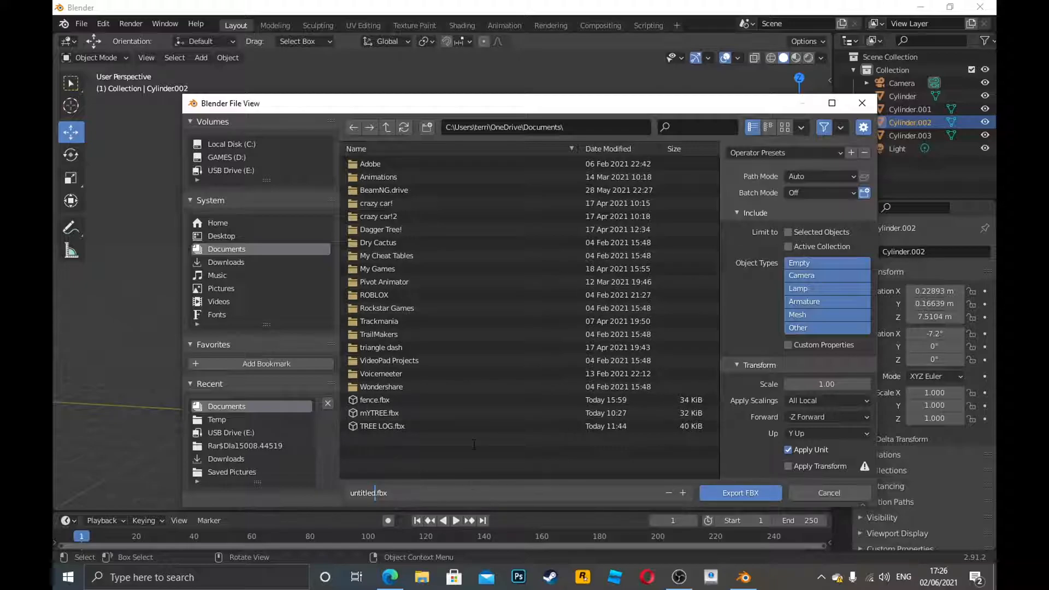
{"action": "key", "text": "BackSpace"}
{"action": "key", "text": "BackSpace"}
{"action": "key", "text": "BackSpace"}
{"action": "key", "text": "BackSpace"}
{"action": "key", "text": "BackSpace"}
{"action": "key", "text": "BackSpace"}
{"action": "key", "text": "BackSpace"}
{"action": "key", "text": "BackSpace"}
{"action": "type", "text": "tree"}
{"action": "left_click", "coordinate": [743, 490]}
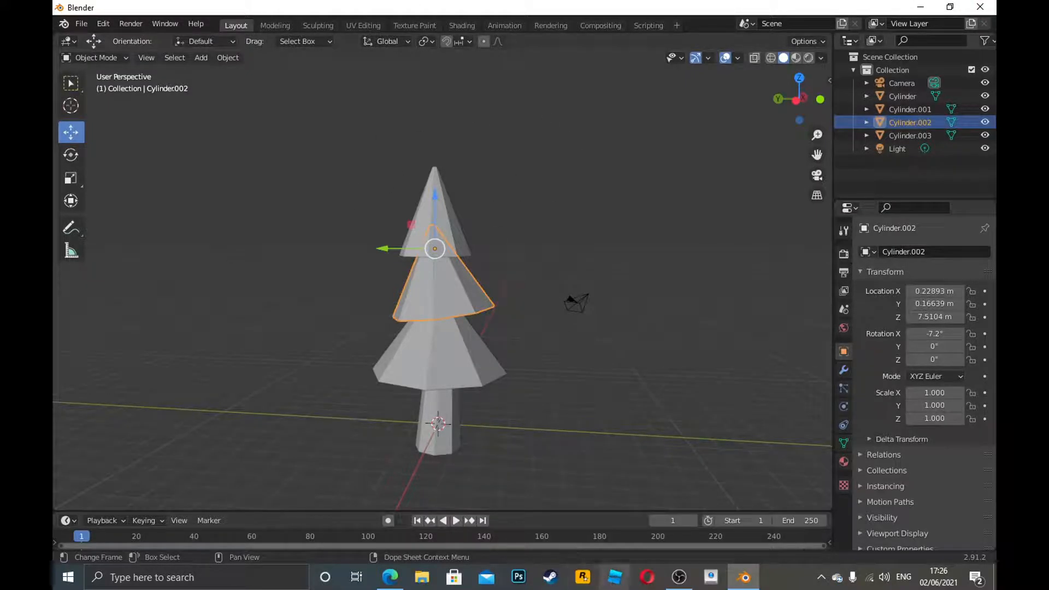
Switch to the asset builder place in Roblox Studio and show the Asset Manager.
{"action": "left_click", "coordinate": [615, 581]}
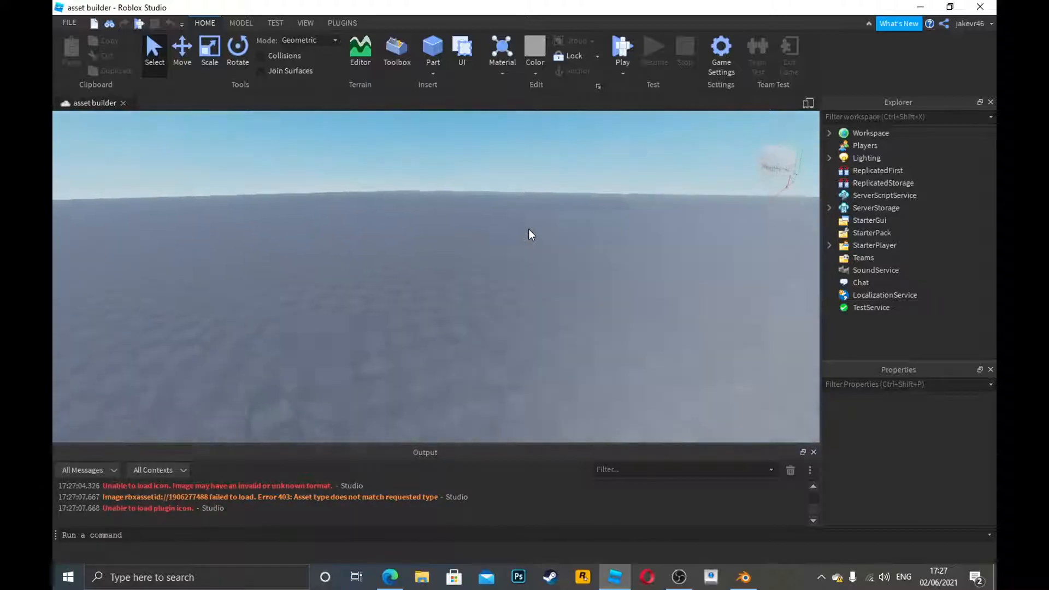
{"action": "right_click_drag", "start_coordinate": [529, 228], "coordinate": [529, 228]}
{"action": "key", "text": "a"}
{"action": "key", "text": "w"}
{"action": "left_click", "coordinate": [306, 23]}
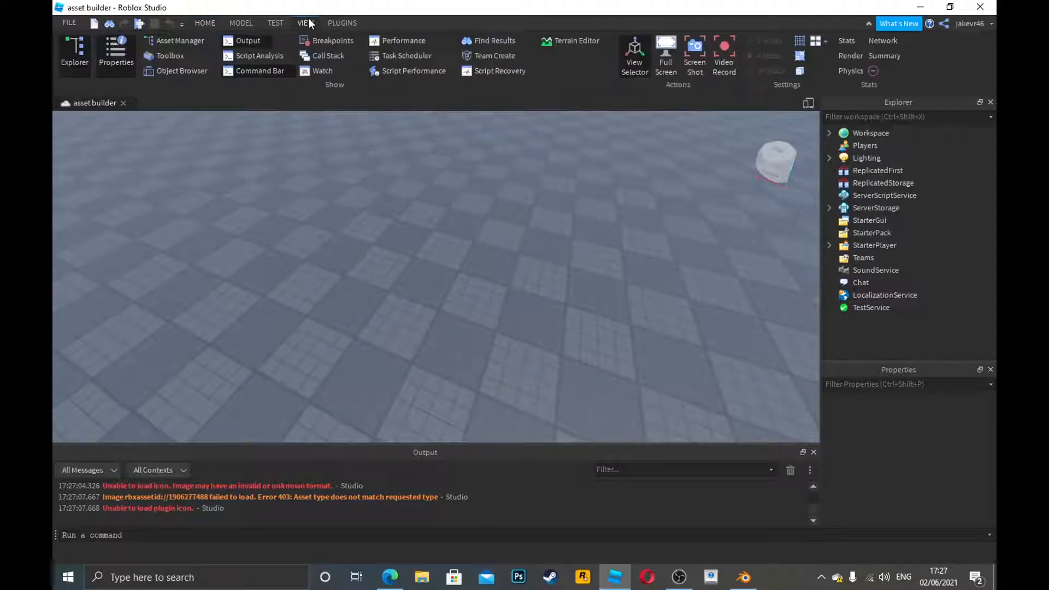
{"action": "left_click", "coordinate": [186, 41]}
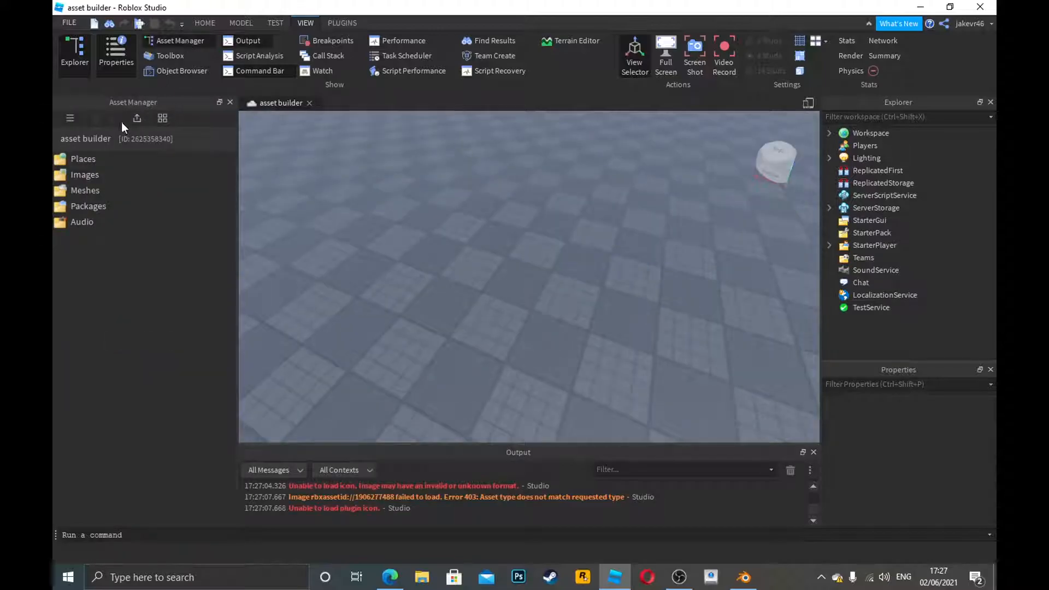
Bulk import YTtree.fbx as separate meshes, with rescaling and reversal of inward-pointing normals enabled, and dismiss the import summary.
{"action": "left_click", "coordinate": [137, 118]}
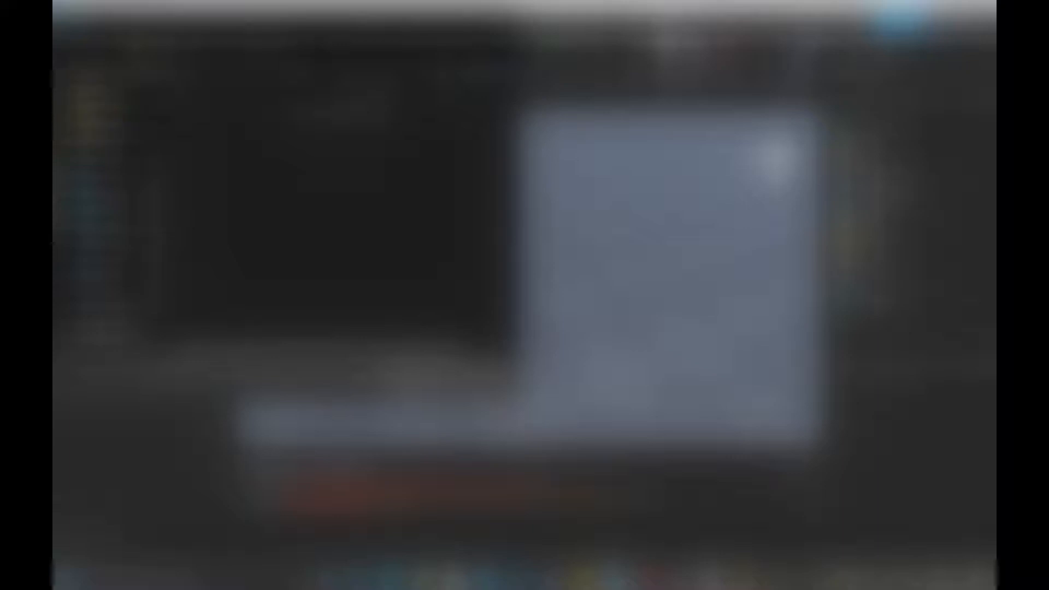
{"action": "left_click_drag", "start_coordinate": [191, 17], "coordinate": [282, 31]}
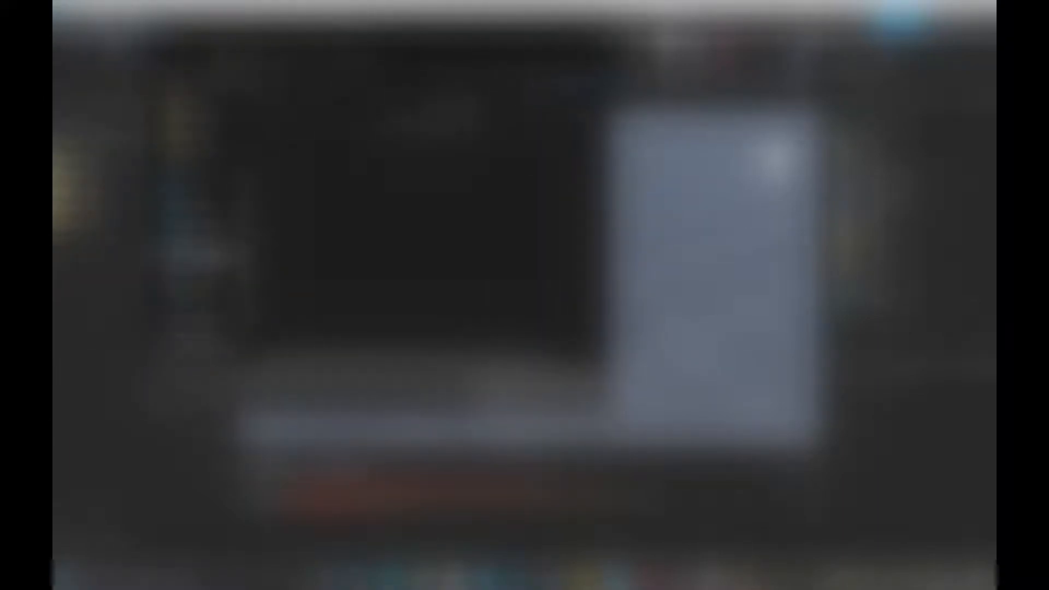
{"action": "left_click", "coordinate": [218, 224]}
{"action": "left_click", "coordinate": [213, 238]}
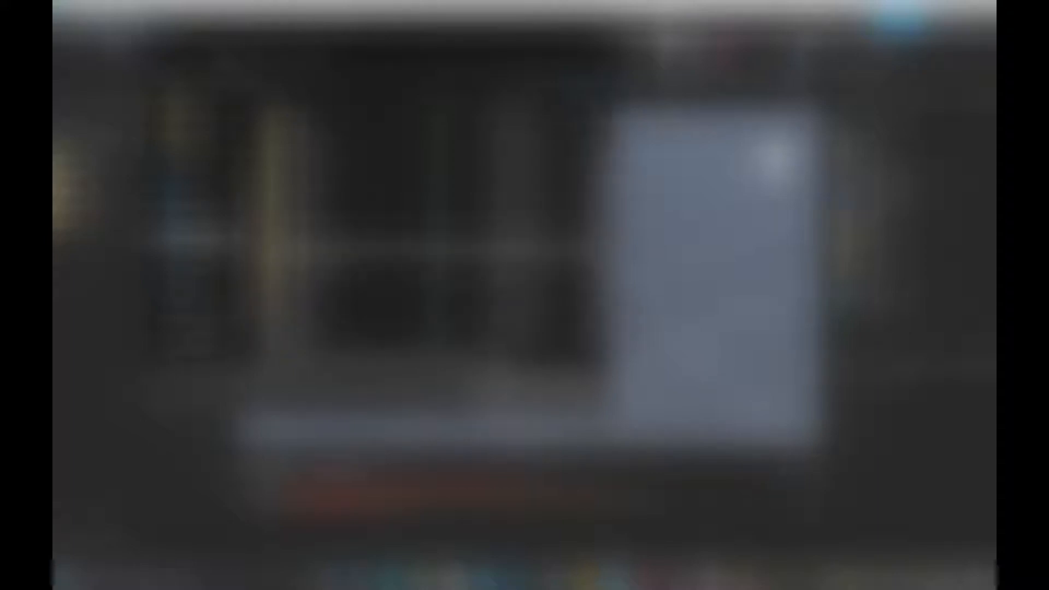
{"action": "scroll", "coordinate": [339, 273], "scroll_direction": "down", "scroll_amount": 1}
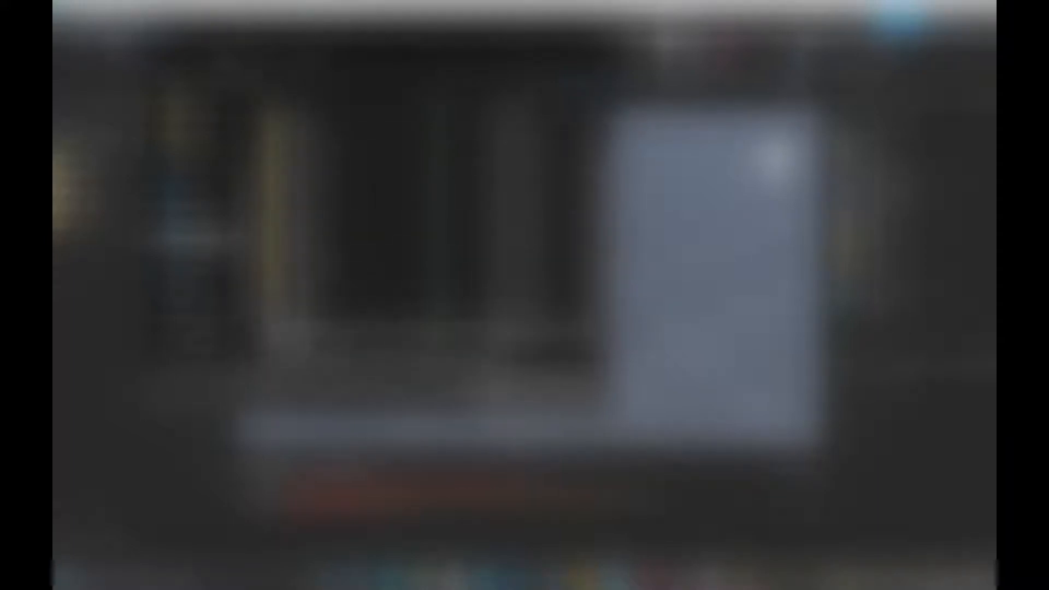
{"action": "double_click", "coordinate": [332, 354]}
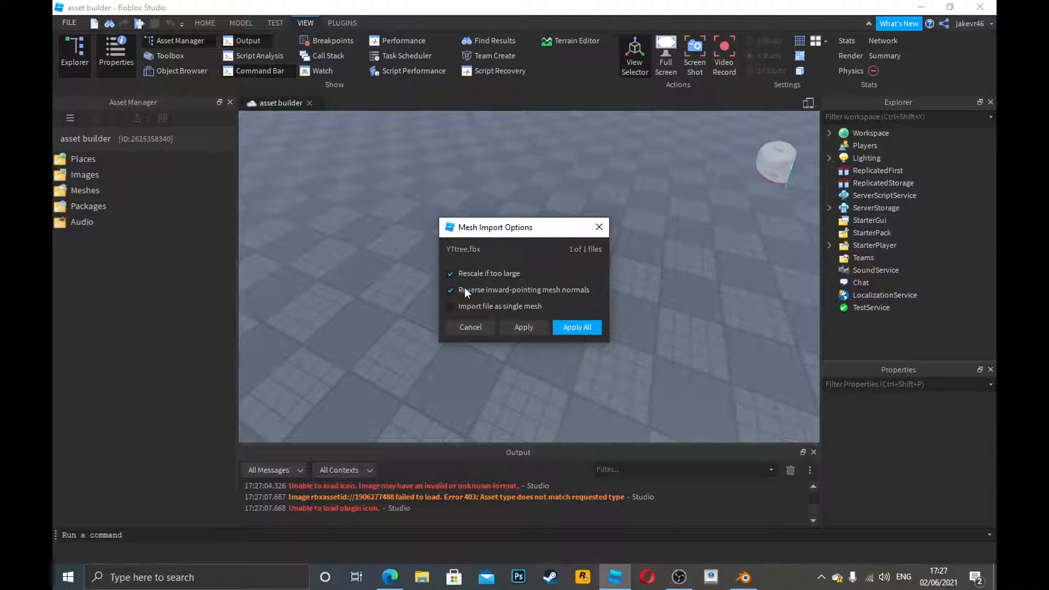
{"action": "left_click", "coordinate": [523, 326]}
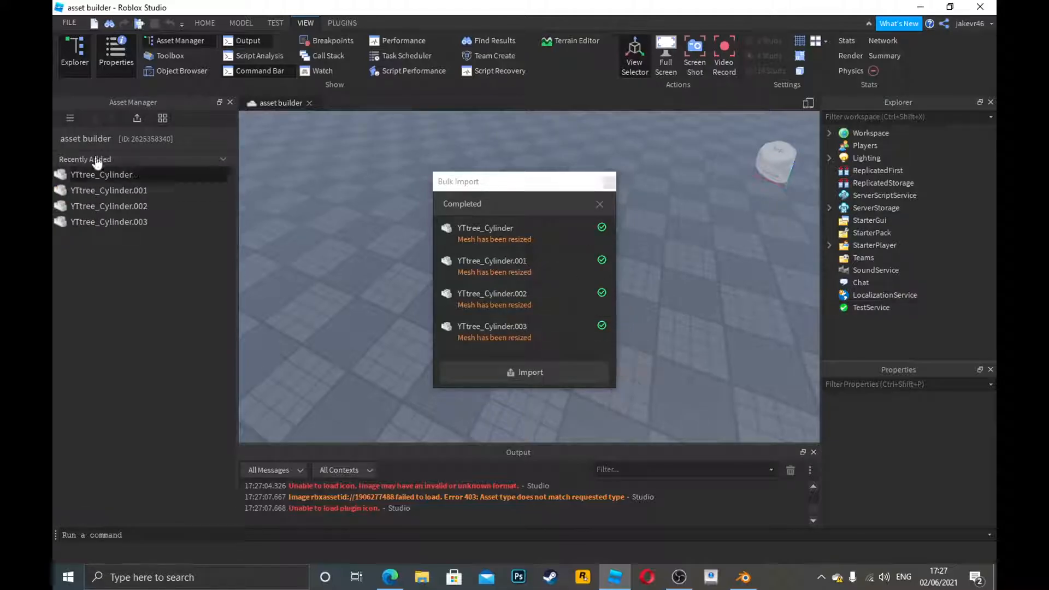
{"action": "left_click", "coordinate": [608, 183]}
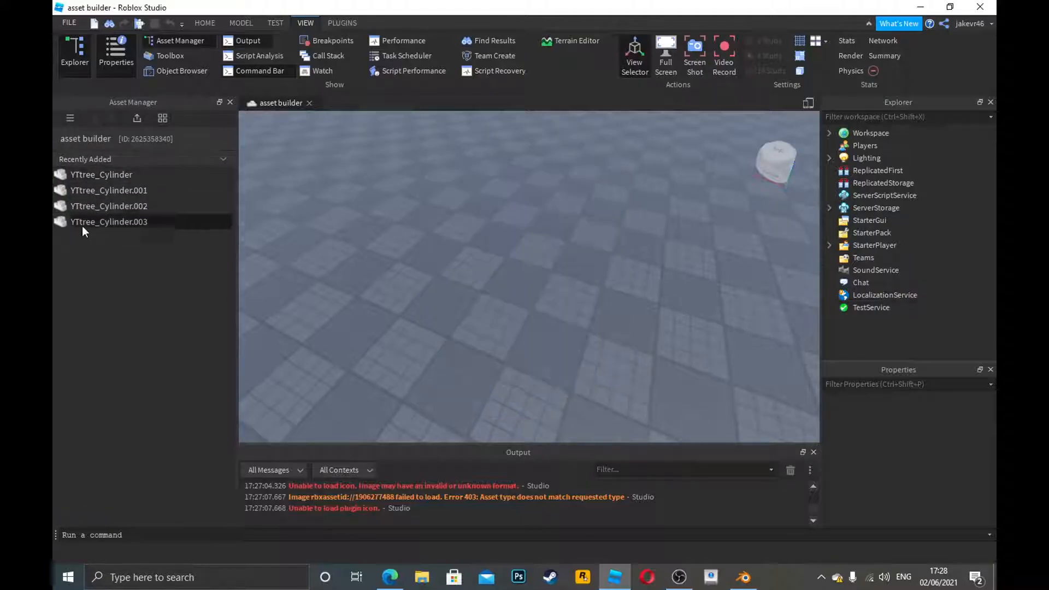
Insert the trunk mesh YTtree_Cylinder into the workspace and bring it into view.
{"action": "left_click", "coordinate": [113, 175]}
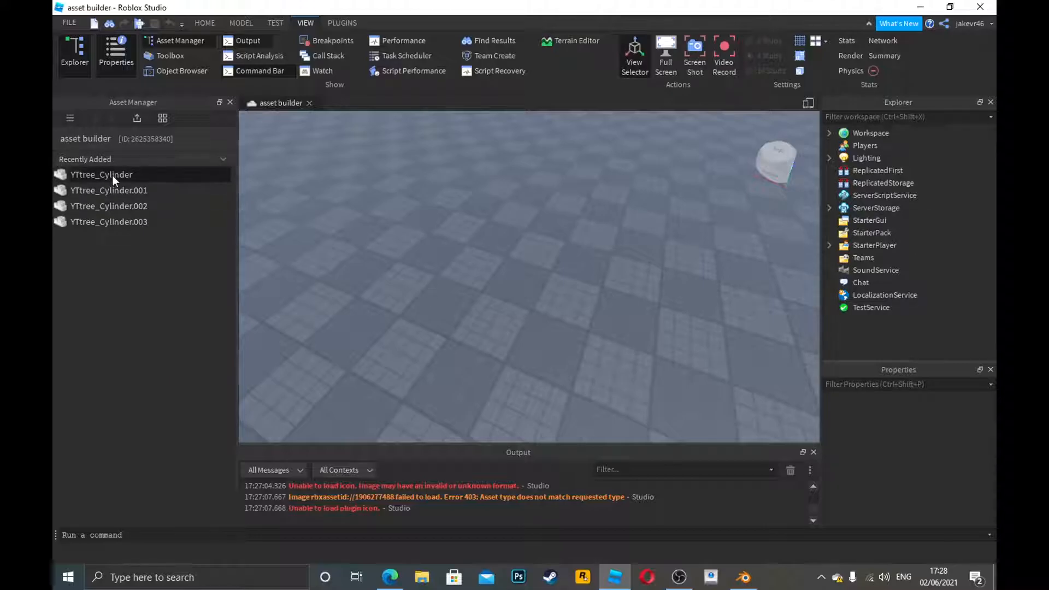
{"action": "double_click", "coordinate": [112, 176]}
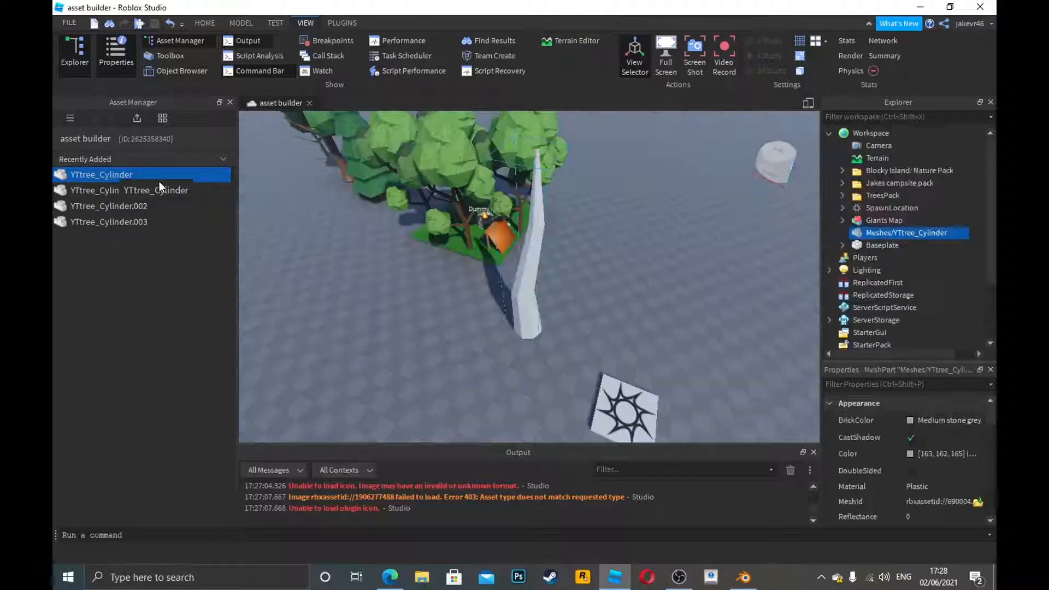
{"action": "key", "text": "f"}
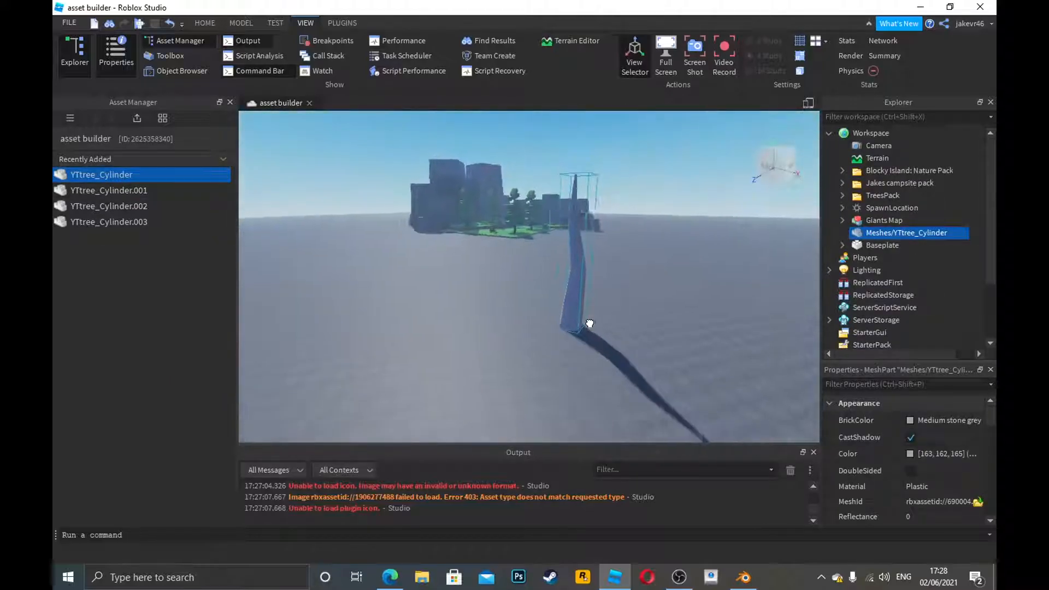
{"action": "right_click_drag", "start_coordinate": [244, 225], "coordinate": [243, 225]}
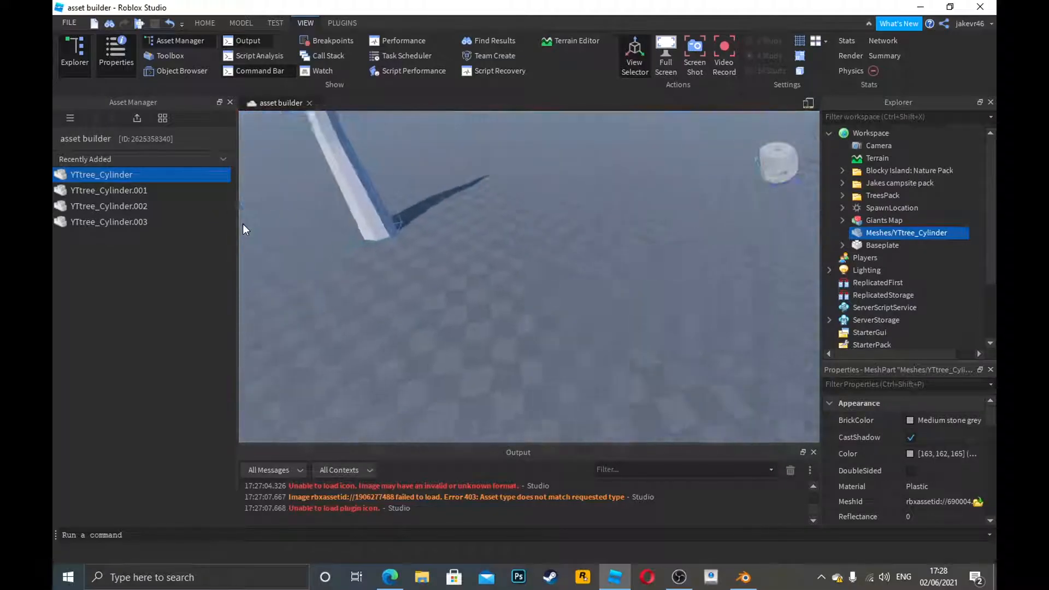
{"action": "right_click_drag", "start_coordinate": [491, 203], "coordinate": [491, 205]}
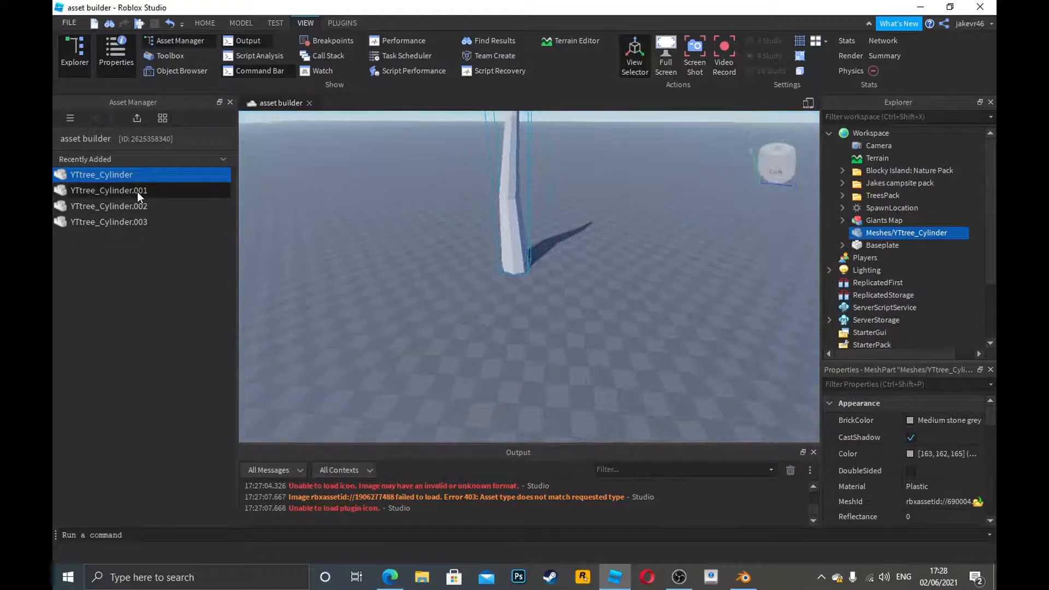
Insert the three cone meshes YTtree_Cylinder.001, YTtree_Cylinder.002 and YTtree_Cylinder.003 into the workspace.
{"action": "double_click", "coordinate": [137, 191]}
{"action": "double_click", "coordinate": [146, 207]}
{"action": "double_click", "coordinate": [141, 220]}
{"action": "right_click_drag", "start_coordinate": [563, 223], "coordinate": [562, 223]}
Set the colour of the widest cone, YTtree_Cylinder.003, to the green Camo.
{"action": "left_click", "coordinate": [204, 24]}
{"action": "left_click", "coordinate": [182, 52]}
{"action": "left_click", "coordinate": [537, 74]}
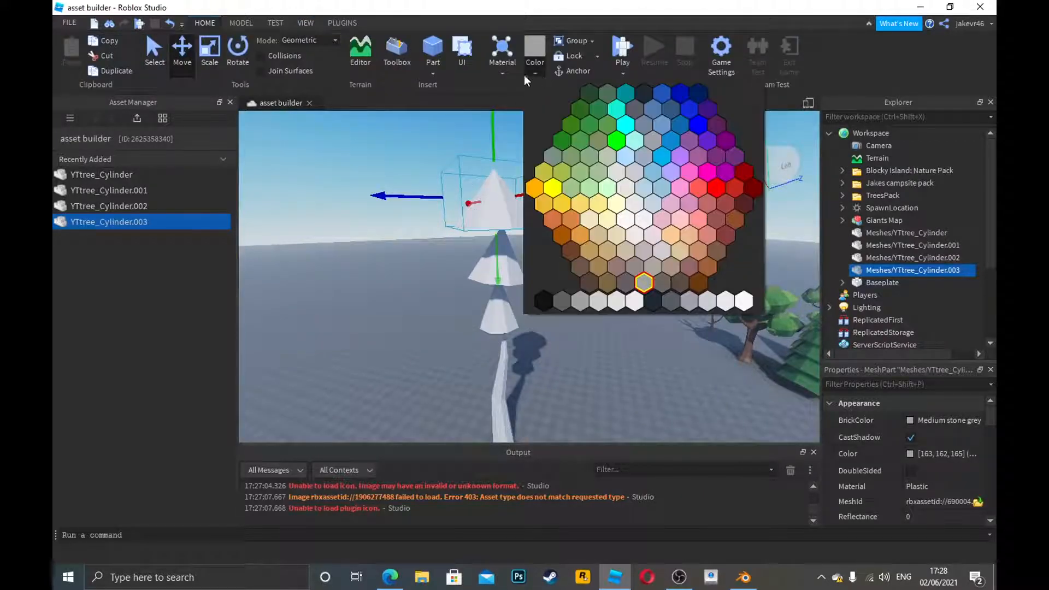
{"action": "left_click", "coordinate": [572, 127]}
Move the green cone straight down so it sits just above the base of the trunk.
{"action": "left_click_drag", "start_coordinate": [495, 134], "coordinate": [495, 173]}
{"action": "right_click_drag", "start_coordinate": [494, 173], "coordinate": [494, 173]}
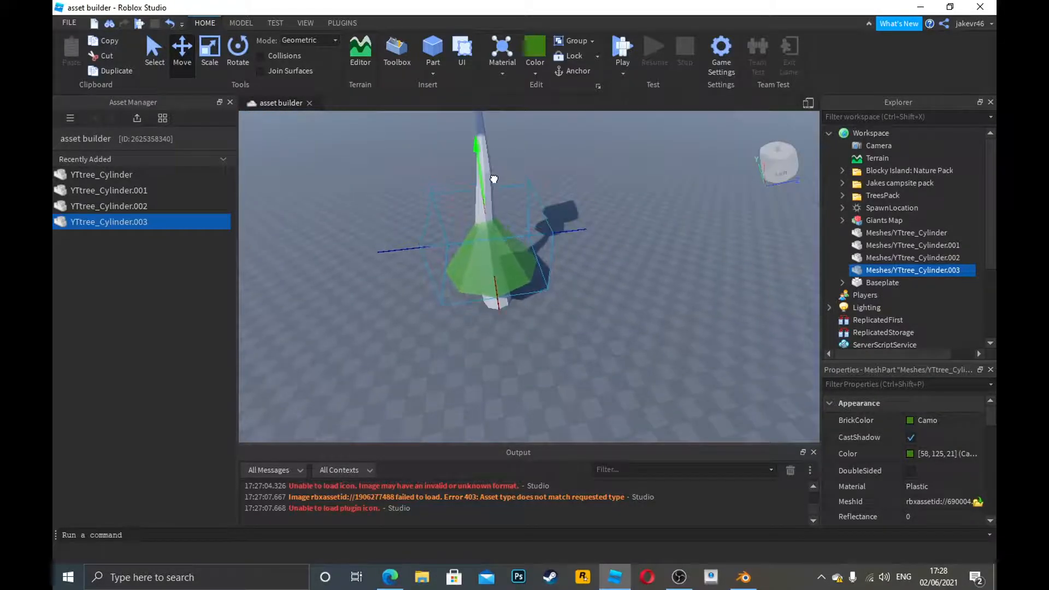
{"action": "right_click_drag", "start_coordinate": [551, 203], "coordinate": [555, 192]}
{"action": "scroll", "coordinate": [547, 197], "scroll_direction": "down", "scroll_amount": 1}
Lower YTtree_Cylinder.002 onto the green cone and stack YTtree_Cylinder.001 on top of it as the treetop.
{"action": "left_click", "coordinate": [499, 228]}
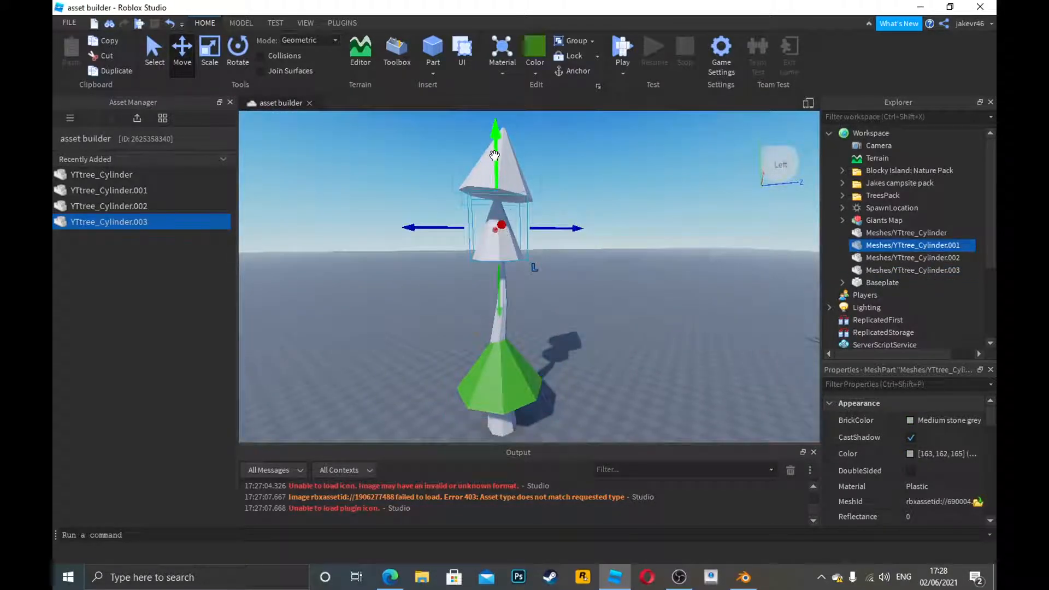
{"action": "left_click", "coordinate": [519, 167]}
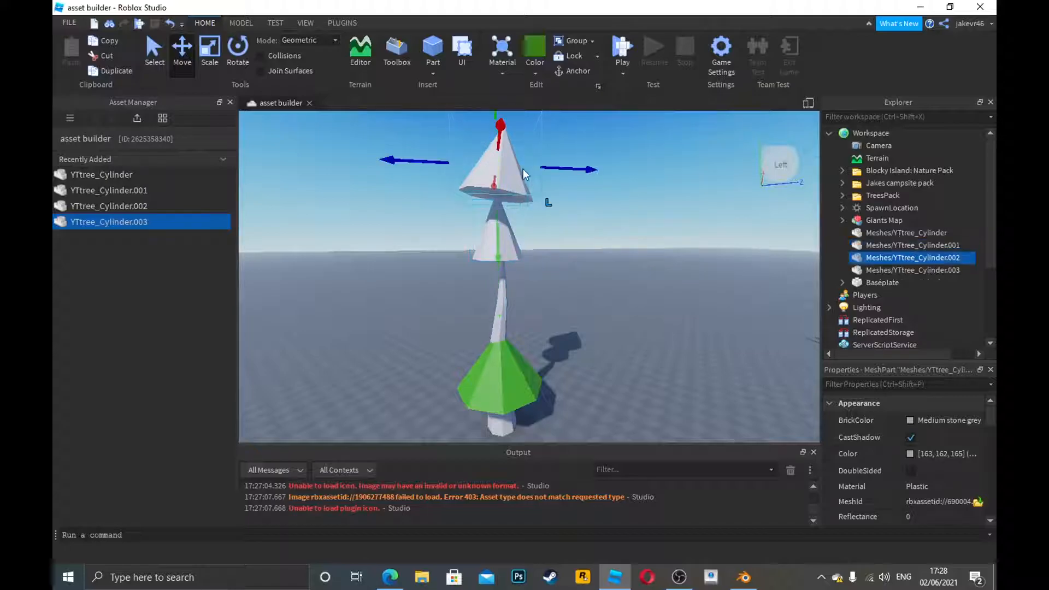
{"action": "left_click_drag", "start_coordinate": [495, 242], "coordinate": [511, 391]}
{"action": "left_click", "coordinate": [515, 229]}
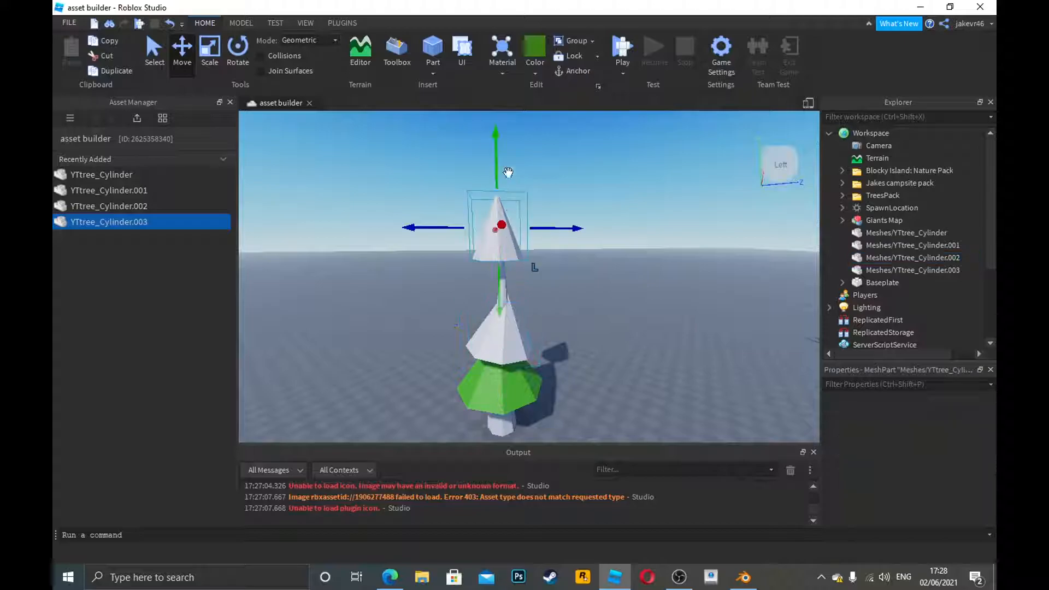
{"action": "left_click_drag", "start_coordinate": [496, 164], "coordinate": [496, 211]}
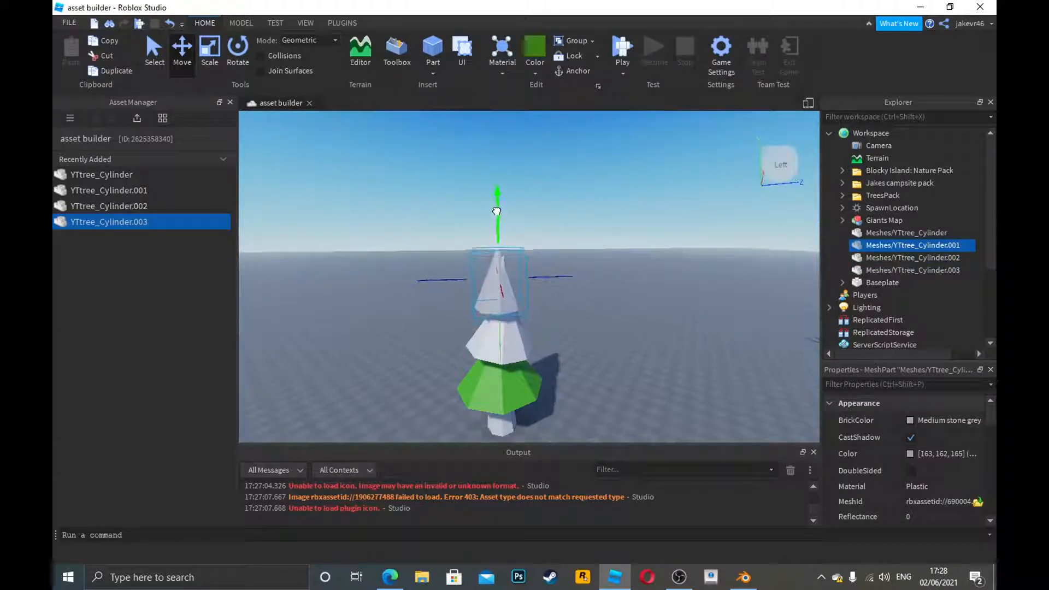
{"action": "right_click_drag", "start_coordinate": [566, 235], "coordinate": [565, 234]}
Colour the middle and top cones with the same Camo green as the lowest cone.
{"action": "scroll", "coordinate": [564, 236], "scroll_direction": "up", "scroll_amount": 3}
{"action": "left_click", "coordinate": [529, 58]}
{"action": "left_click", "coordinate": [581, 349]}
{"action": "left_click", "coordinate": [540, 60]}
{"action": "right_click_drag", "start_coordinate": [645, 227], "coordinate": [651, 236]}
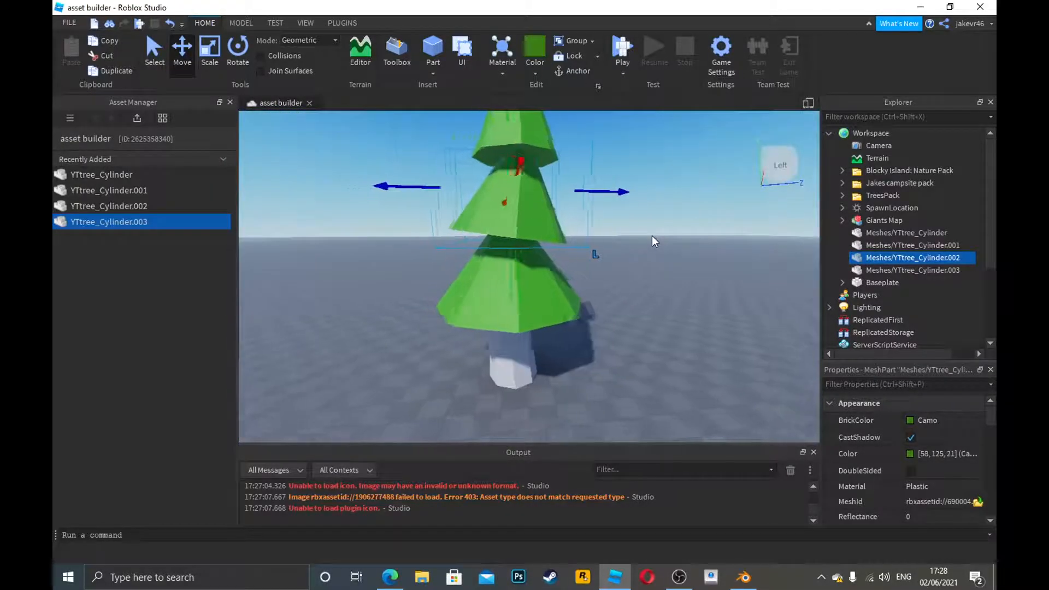
Colour the trunk mesh brown and clear the selection.
{"action": "left_click", "coordinate": [511, 353]}
{"action": "left_click", "coordinate": [536, 73]}
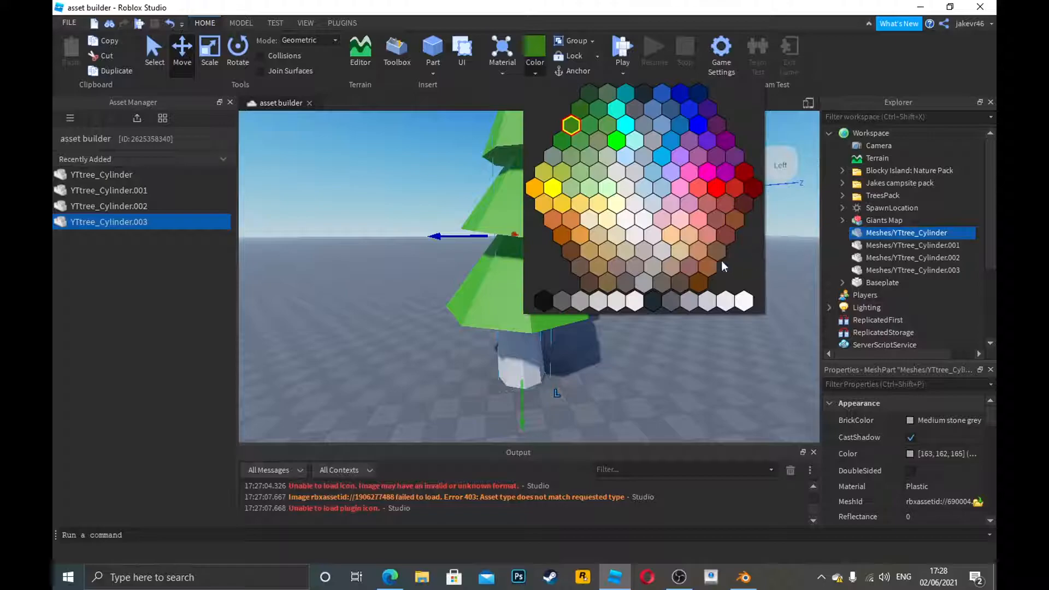
{"action": "left_click", "coordinate": [722, 254]}
{"action": "right_click_drag", "start_coordinate": [721, 268], "coordinate": [691, 269]}
{"action": "scroll", "coordinate": [710, 282], "scroll_direction": "down", "scroll_amount": 3}
{"action": "left_click", "coordinate": [697, 283]}
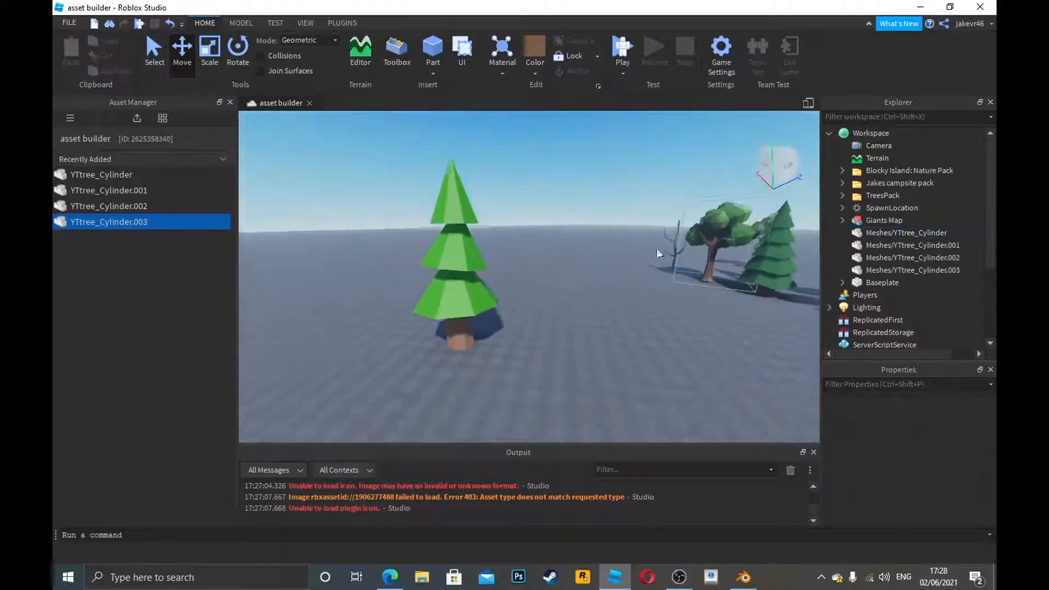
Select the trunk and all three cones and group them into one model.
{"action": "left_click_drag", "start_coordinate": [547, 127], "coordinate": [390, 364]}
{"action": "key", "text": "a"}
{"action": "key", "text": "w"}
{"action": "right_click_drag", "start_coordinate": [634, 301], "coordinate": [633, 301]}
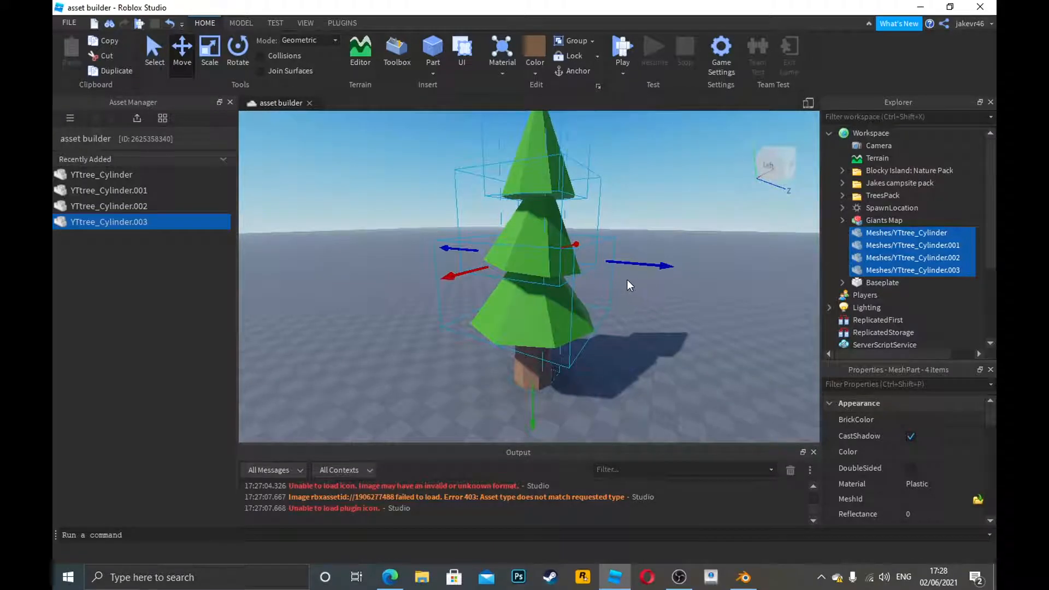
{"action": "right_click_drag", "start_coordinate": [601, 254], "coordinate": [601, 253]}
{"action": "scroll", "coordinate": [592, 176], "scroll_direction": "down", "scroll_amount": 2}
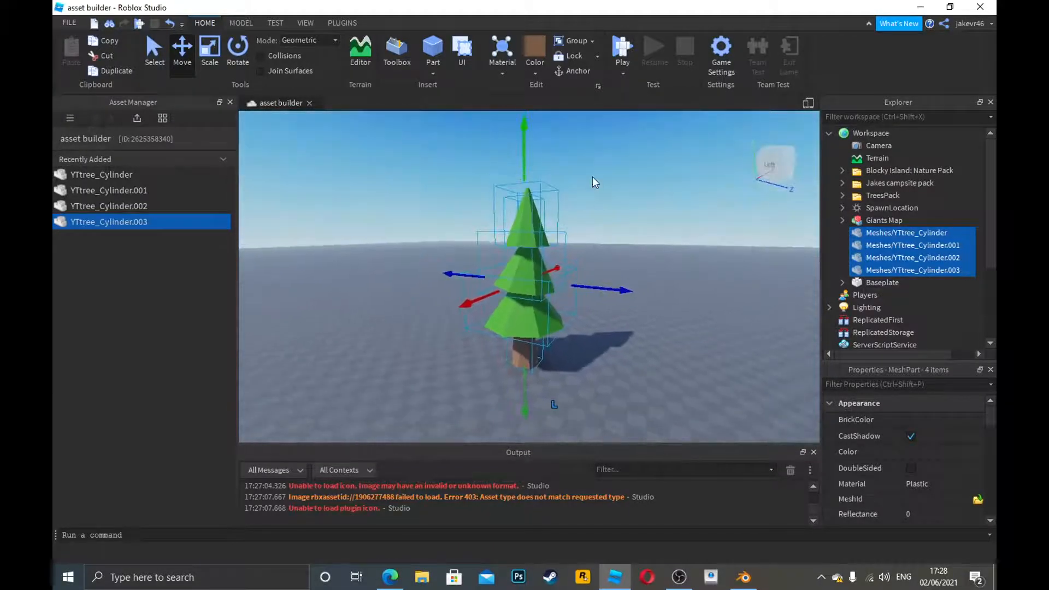
{"action": "left_click_drag", "start_coordinate": [664, 137], "coordinate": [380, 403]}
{"action": "key", "text": "ctrl+g"}
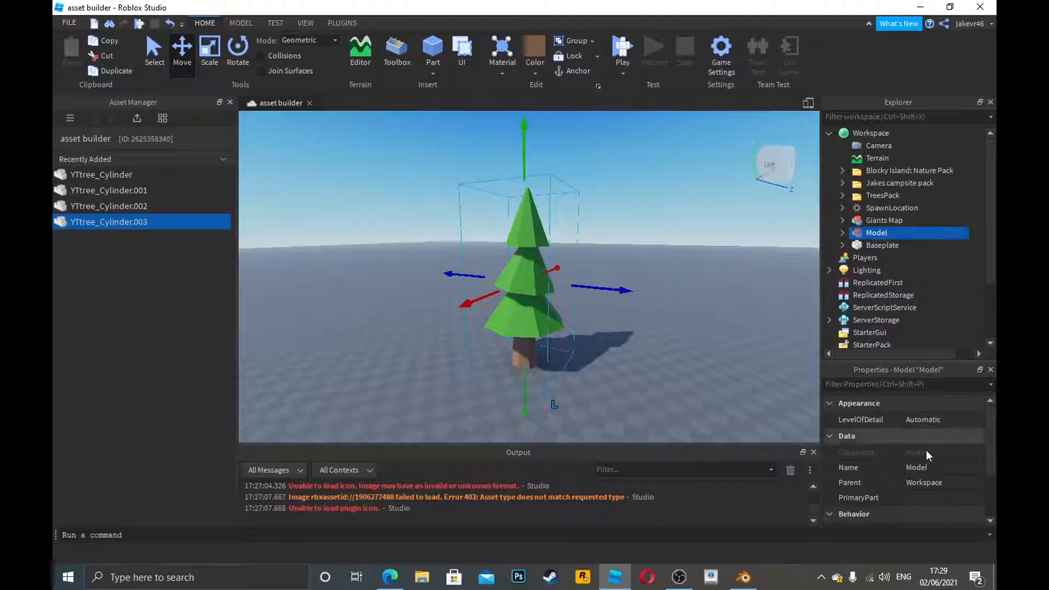
Rename the grouped tree model to YTtree.
{"action": "left_click", "coordinate": [937, 464]}
{"action": "key", "text": "BackSpace"}
{"action": "key", "text": "BackSpace"}
{"action": "key", "text": "BackSpace"}
{"action": "key", "text": "BackSpace"}
{"action": "key", "text": "BackSpace"}
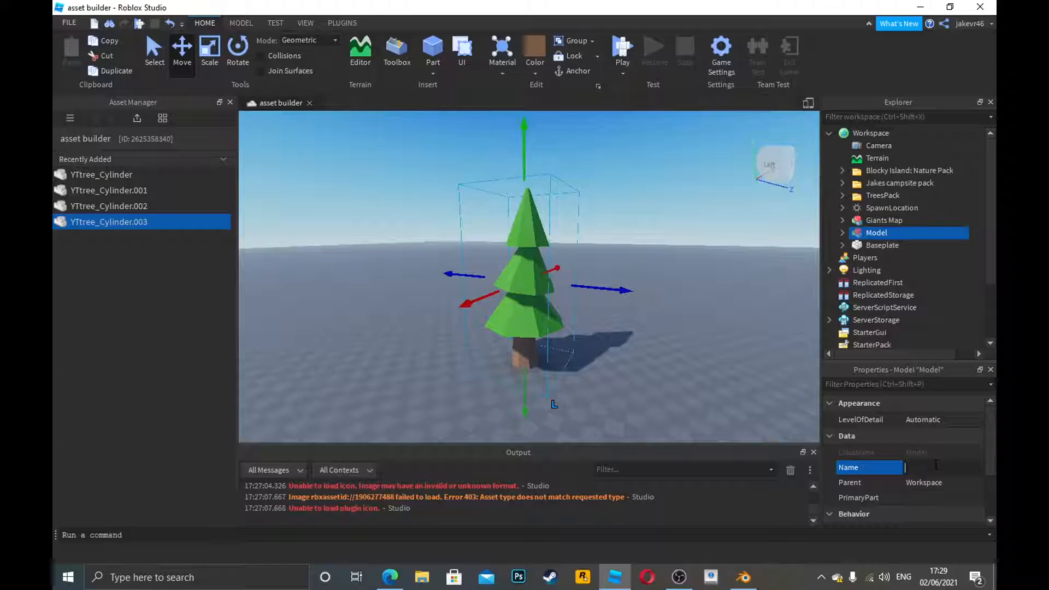
{"action": "type", "text": "Ytr"}
{"action": "type", "text": "Ttr"}
{"action": "type", "text": "ee"}
{"action": "key", "text": "Return"}
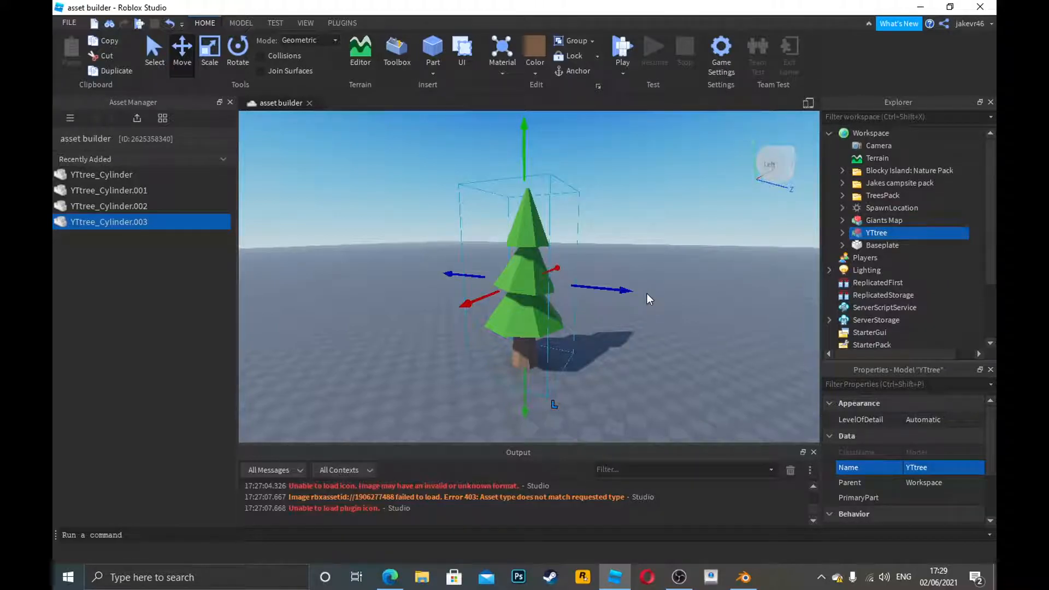
Shift the YTtree model on the baseplate, rotate it about its vertical axis, and clear the selection.
{"action": "left_click_drag", "start_coordinate": [529, 302], "coordinate": [546, 344]}
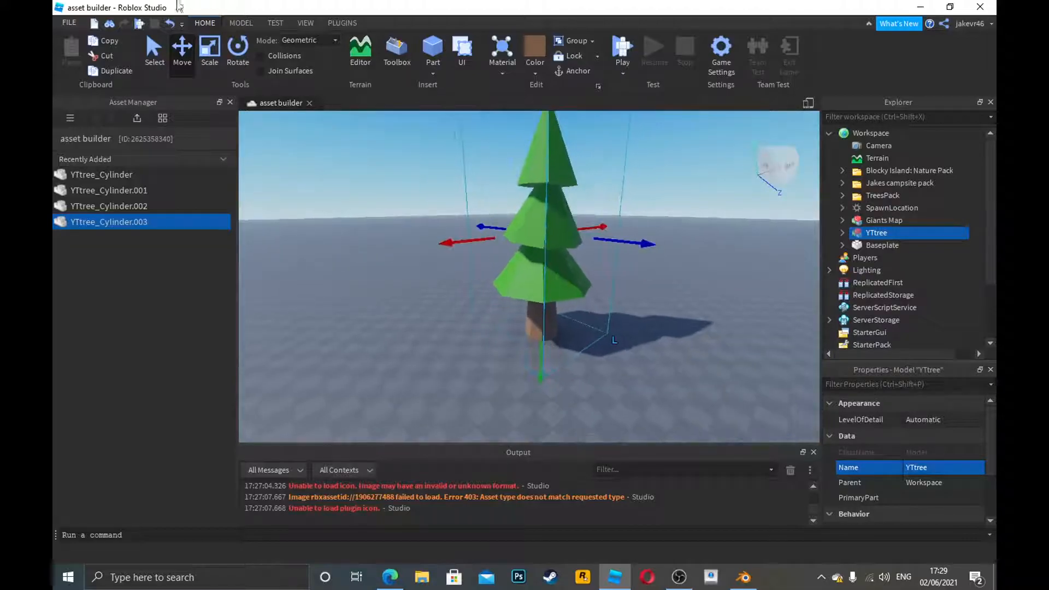
{"action": "left_click", "coordinate": [230, 58]}
{"action": "left_click_drag", "start_coordinate": [551, 240], "coordinate": [575, 237]}
{"action": "right_click_drag", "start_coordinate": [651, 259], "coordinate": [654, 255]}
{"action": "left_click", "coordinate": [647, 240]}
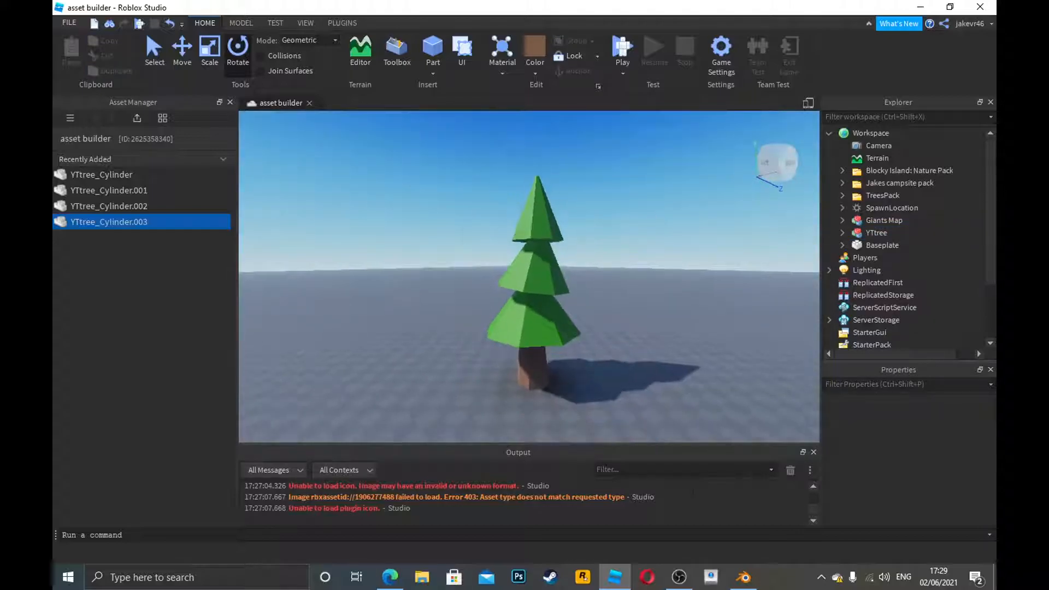